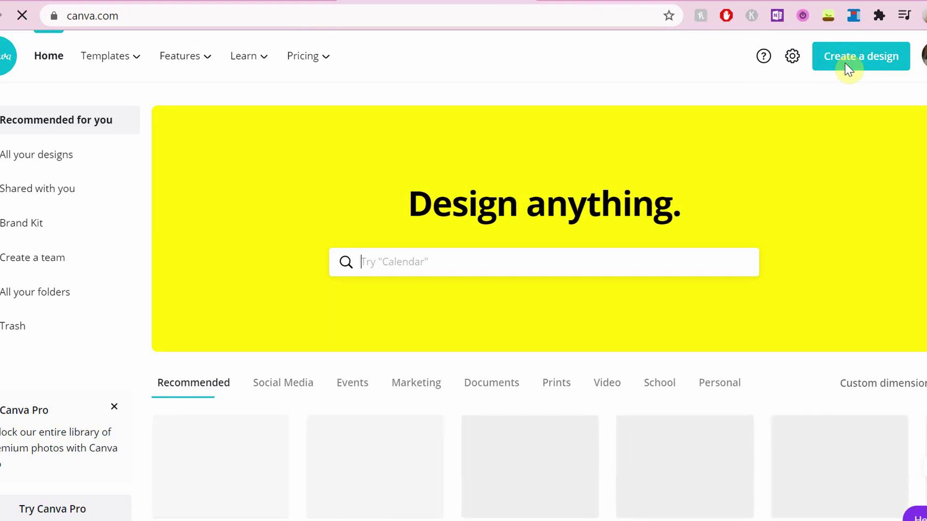
Step: Create a new design with custom dimensions of 1920 × 1080 px
{"action": "left_click", "coordinate": [846, 64]}
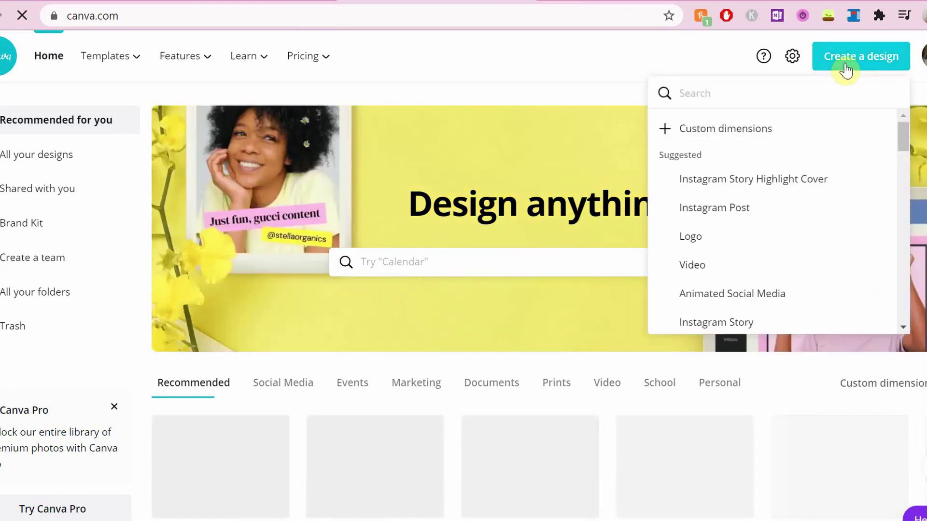
{"action": "left_click", "coordinate": [724, 128]}
{"action": "type", "text": "1920"}
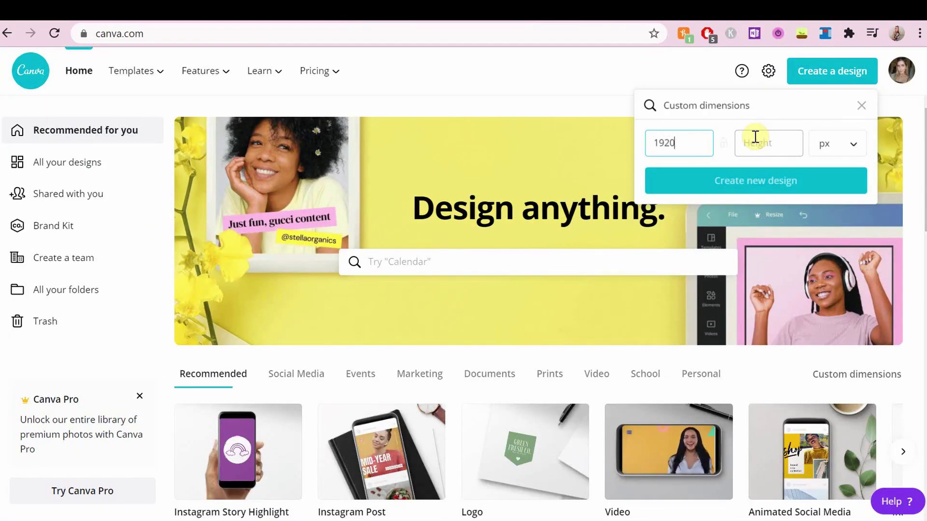
{"action": "left_click", "coordinate": [755, 137]}
{"action": "type", "text": "1080"}
{"action": "left_click", "coordinate": [756, 180]}
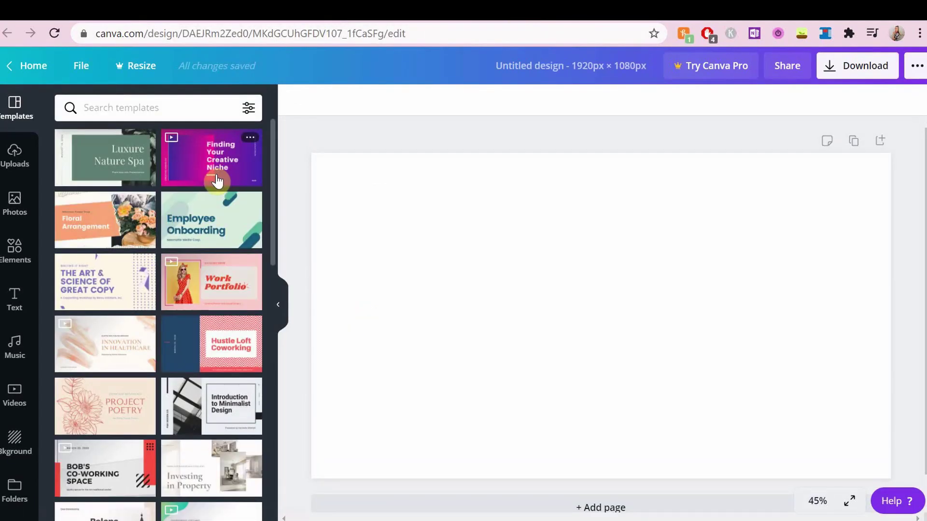
Step: Search the elements for "flower", add the two-rose line drawing, and enlarge it on the left part of the page
{"action": "left_click", "coordinate": [14, 249]}
{"action": "left_click", "coordinate": [187, 112]}
{"action": "type", "text": "flower"}
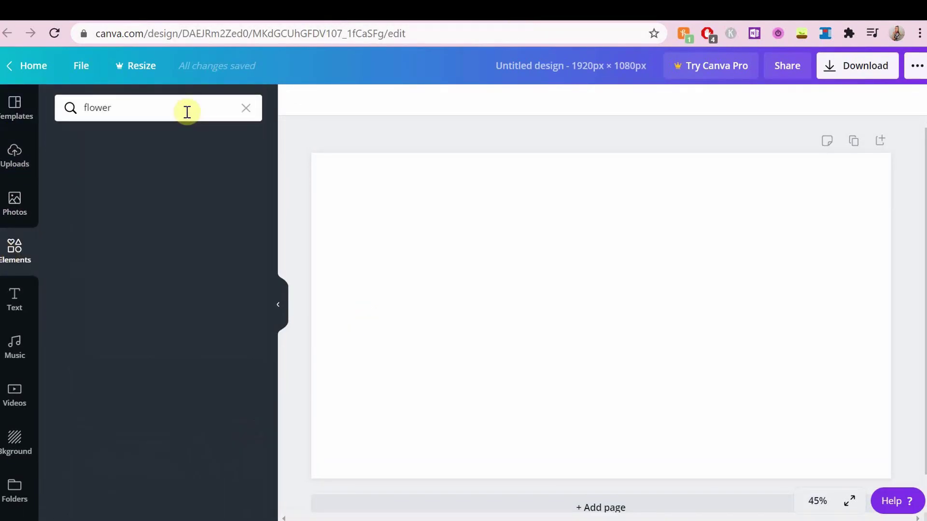
{"action": "scroll", "coordinate": [150, 265], "scroll_direction": "down", "scroll_amount": 5}
{"action": "left_click", "coordinate": [155, 269]}
{"action": "left_click_drag", "start_coordinate": [585, 314], "coordinate": [454, 359]}
{"action": "left_click", "coordinate": [296, 99]}
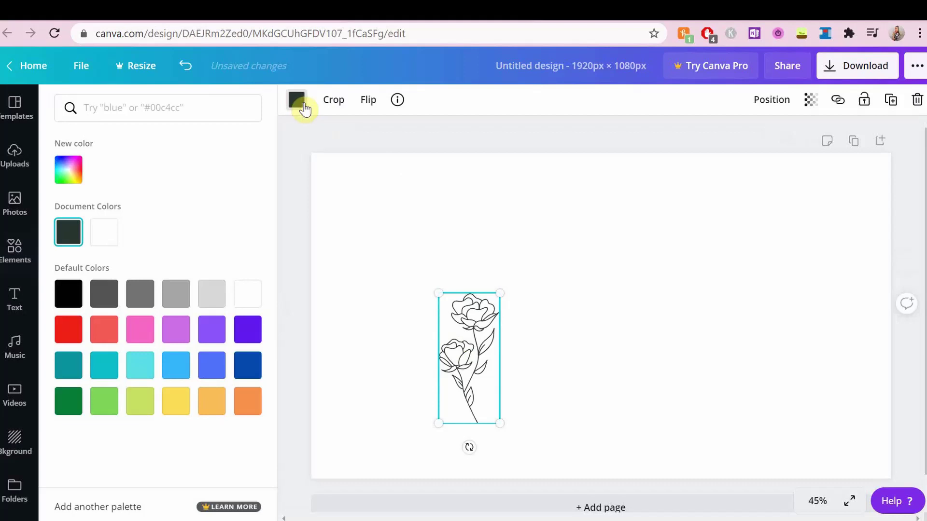
{"action": "left_click", "coordinate": [299, 102]}
{"action": "left_click_drag", "start_coordinate": [438, 293], "coordinate": [428, 319]}
Step: Add the two-bloom open flower drawing, recolour it to the roses' dark document colour, and place it enlarged beside them
{"action": "left_click", "coordinate": [184, 378]}
{"action": "left_click", "coordinate": [296, 99]}
{"action": "left_click", "coordinate": [77, 241]}
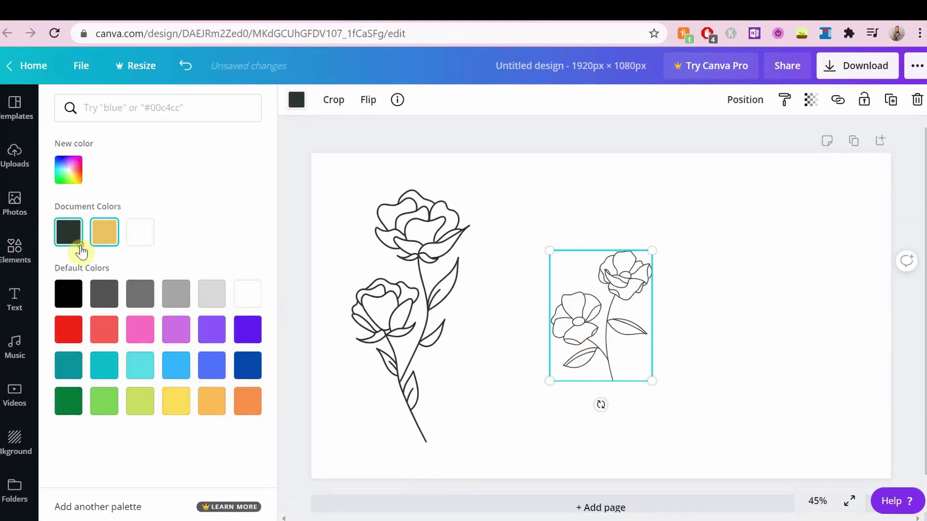
{"action": "left_click_drag", "start_coordinate": [550, 250], "coordinate": [471, 152]}
{"action": "left_click_drag", "start_coordinate": [522, 238], "coordinate": [493, 300]}
{"action": "left_click", "coordinate": [296, 100]}
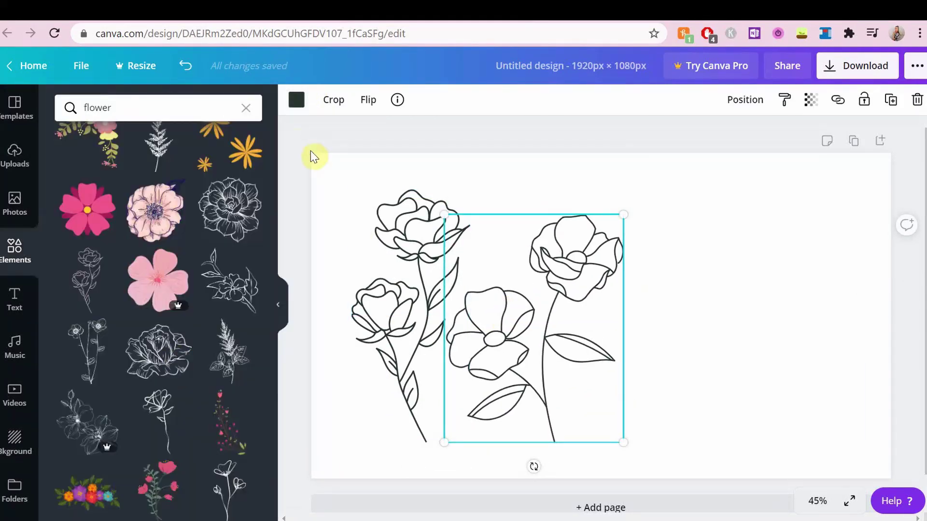
Step: Add the leafy poppy-like line drawing with a bud and place it enlarged beside the two-bloom flower
{"action": "scroll", "coordinate": [178, 356], "scroll_direction": "down", "scroll_amount": 6}
{"action": "left_click", "coordinate": [233, 296]}
{"action": "left_click_drag", "start_coordinate": [604, 319], "coordinate": [720, 338]}
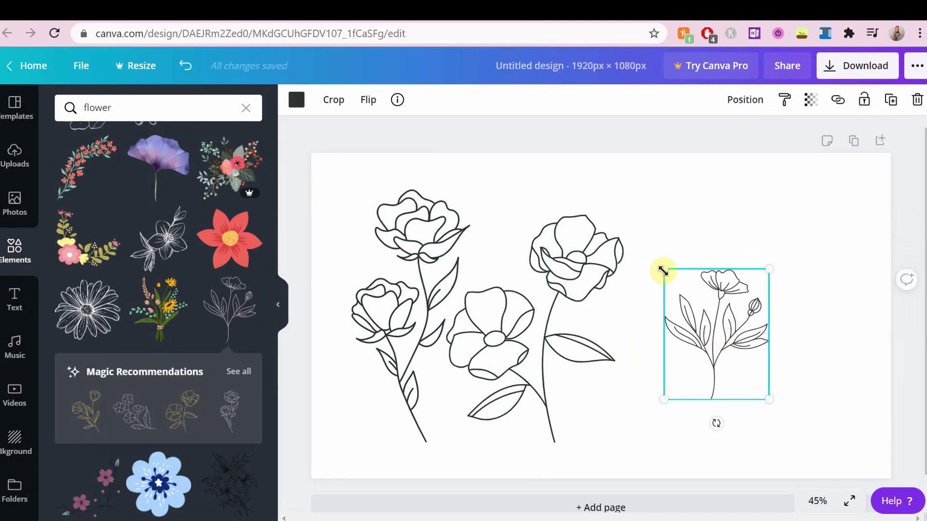
{"action": "left_click_drag", "start_coordinate": [664, 270], "coordinate": [561, 144]}
{"action": "left_click_drag", "start_coordinate": [659, 282], "coordinate": [712, 333]}
{"action": "left_click_drag", "start_coordinate": [616, 201], "coordinate": [636, 228]}
{"action": "left_click_drag", "start_coordinate": [685, 309], "coordinate": [650, 294]}
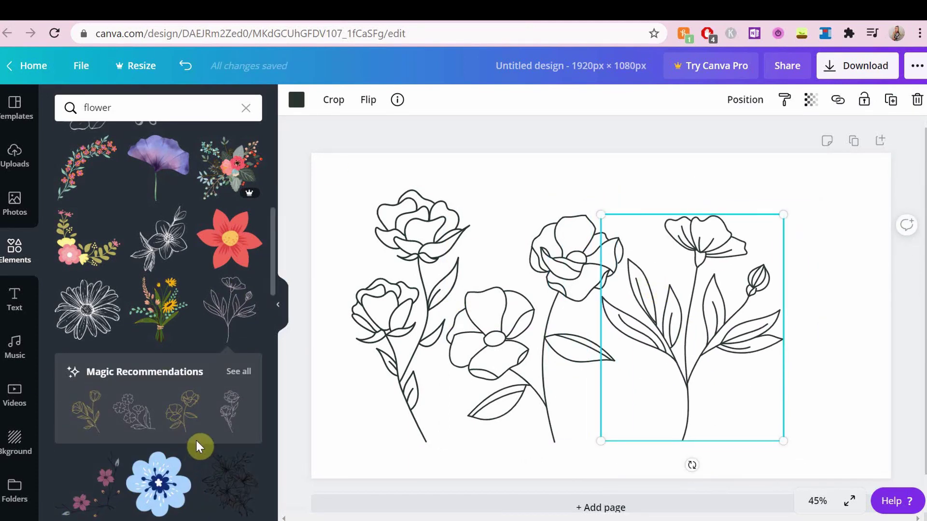
Step: Add another matching flower line drawing from the Magic Recommendations and place it at the page's right edge
{"action": "left_click", "coordinate": [230, 414]}
{"action": "key", "text": "Delete"}
{"action": "scroll", "coordinate": [256, 290], "scroll_direction": "down", "scroll_amount": 6}
{"action": "left_click", "coordinate": [198, 466]}
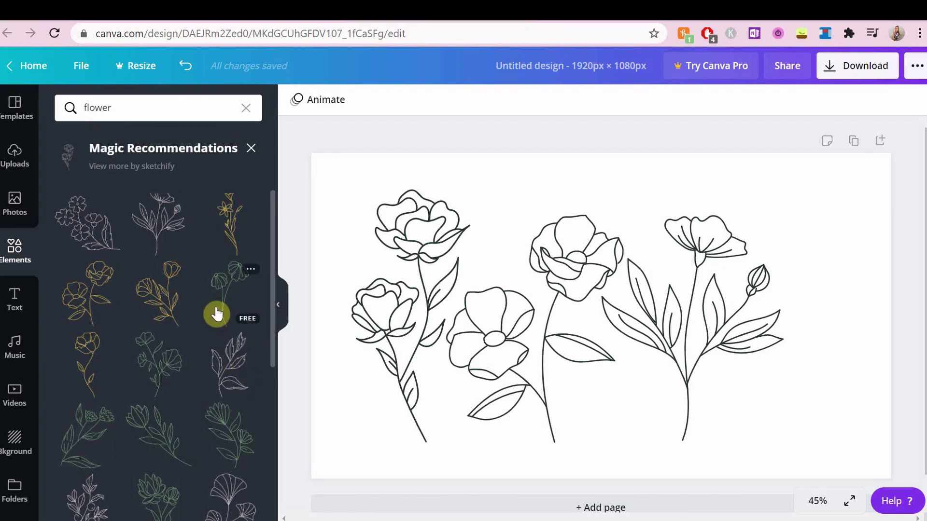
{"action": "left_click", "coordinate": [140, 352]}
{"action": "mouse_move", "coordinate": [552, 261]}
{"action": "left_mouse_down"}
{"action": "mouse_move", "coordinate": [787, 299]}
{"action": "mouse_move", "coordinate": [704, 220]}
{"action": "left_mouse_up"}
Step: Search the elements for "line"
{"action": "left_click", "coordinate": [15, 251]}
{"action": "left_click", "coordinate": [149, 108]}
{"action": "type", "text": "line"}
{"action": "key", "text": "Return"}
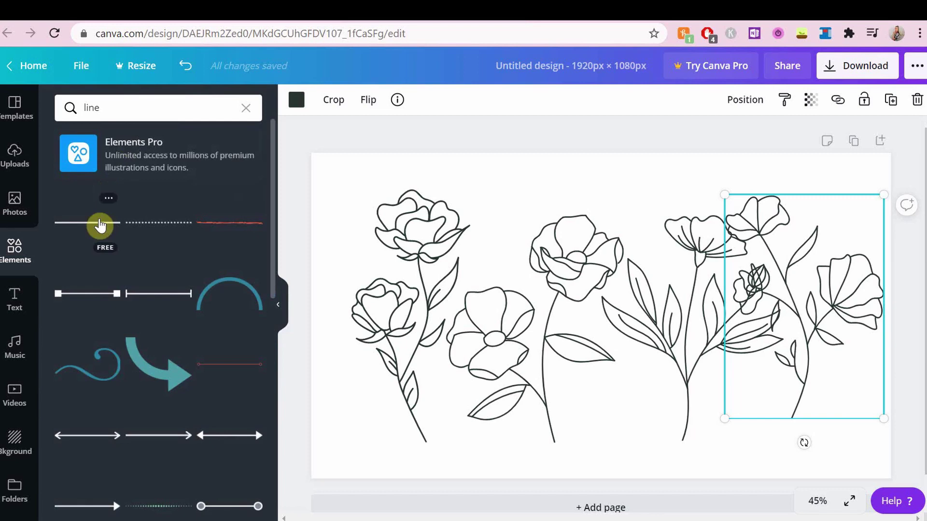
Step: Try a dark line with circular ends, about 1720 px wide, beneath the flowers and delete it
{"action": "scroll", "coordinate": [100, 228], "scroll_direction": "down", "scroll_amount": 1}
{"action": "left_click", "coordinate": [227, 342]}
{"action": "left_click", "coordinate": [297, 100]}
{"action": "left_click", "coordinate": [69, 232]}
{"action": "left_click_drag", "start_coordinate": [533, 316], "coordinate": [554, 447]}
{"action": "left_click_drag", "start_coordinate": [505, 441], "coordinate": [333, 370]}
{"action": "left_click_drag", "start_coordinate": [737, 433], "coordinate": [846, 428]}
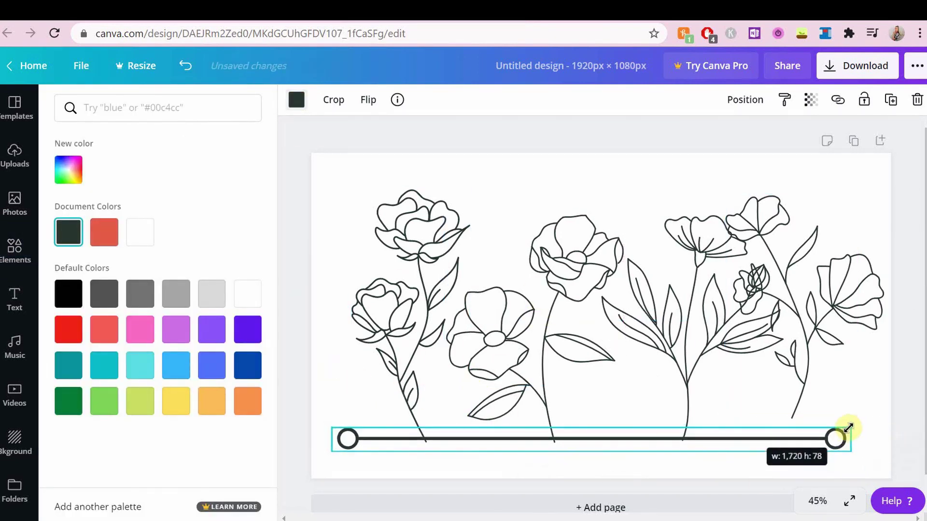
{"action": "left_click_drag", "start_coordinate": [684, 439], "coordinate": [703, 448]}
{"action": "left_click", "coordinate": [11, 256]}
{"action": "key", "text": "Delete"}
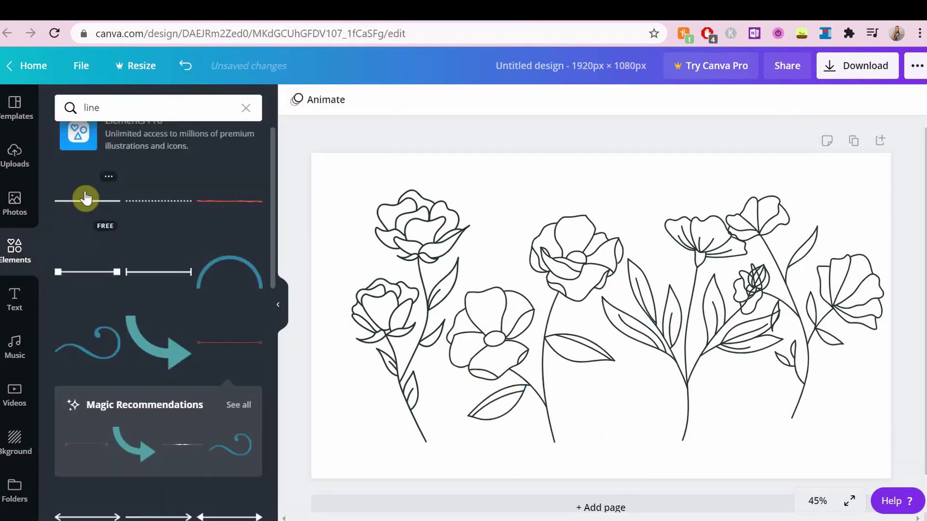
Step: Try a plain line in the dark document colour beneath the roses and delete it
{"action": "left_click", "coordinate": [87, 201]}
{"action": "left_click", "coordinate": [296, 100]}
{"action": "left_click", "coordinate": [72, 232]}
{"action": "left_click_drag", "start_coordinate": [761, 340], "coordinate": [542, 266]}
{"action": "left_click_drag", "start_coordinate": [474, 297], "coordinate": [397, 443]}
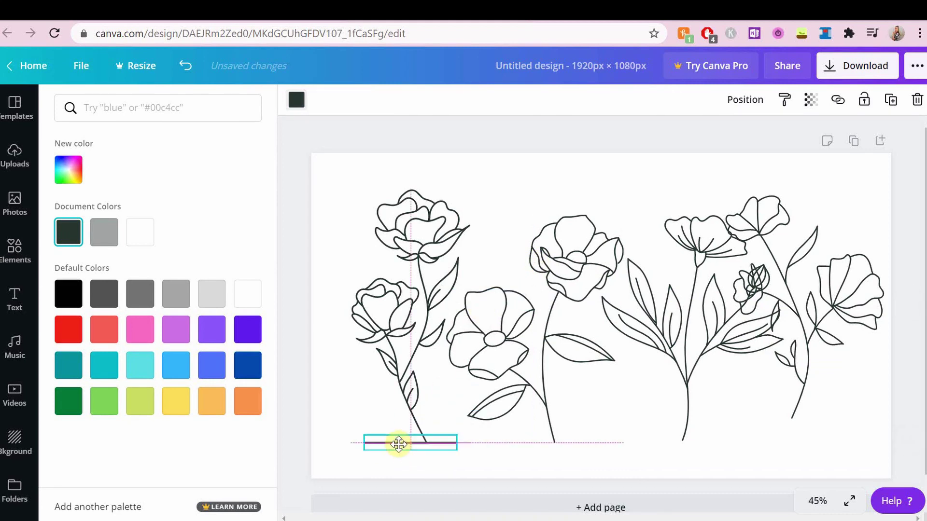
{"action": "key", "text": "Delete"}
Step: Add the line with curled ends, recolour it to the dark document colour, and stretch it across the page beneath the flowers
{"action": "scroll", "coordinate": [137, 249], "scroll_direction": "down", "scroll_amount": 3}
{"action": "left_click", "coordinate": [86, 304]}
{"action": "left_click", "coordinate": [297, 99]}
{"action": "left_click", "coordinate": [70, 233]}
{"action": "left_click_drag", "start_coordinate": [489, 322], "coordinate": [338, 332]}
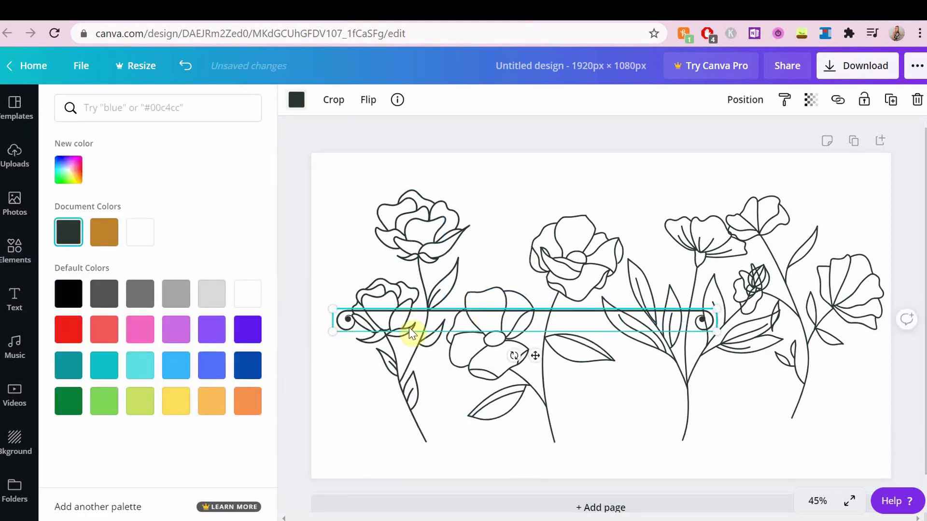
{"action": "left_click_drag", "start_coordinate": [438, 322], "coordinate": [592, 445]}
{"action": "left_click_drag", "start_coordinate": [491, 433], "coordinate": [337, 453]}
{"action": "left_click_drag", "start_coordinate": [451, 441], "coordinate": [451, 422]}
Step: Move the four flower drawings so their stems stand on the curled line, spread across the page width
{"action": "left_click_drag", "start_coordinate": [397, 342], "coordinate": [358, 318]}
{"action": "left_click_drag", "start_coordinate": [517, 348], "coordinate": [476, 320]}
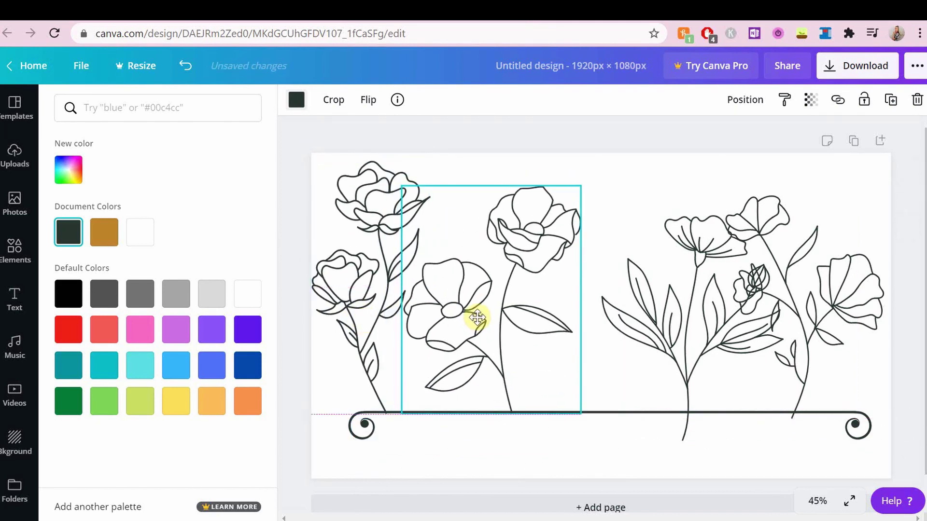
{"action": "left_click_drag", "start_coordinate": [672, 329], "coordinate": [627, 299]}
{"action": "left_click_drag", "start_coordinate": [804, 275], "coordinate": [811, 271]}
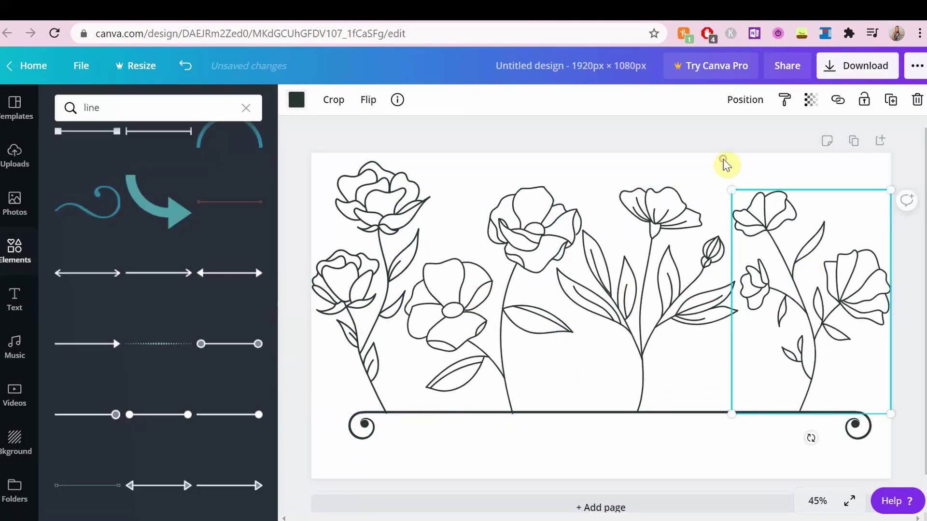
Step: Shrink the rightmost flower and the roses slightly so both fit inside the page edges
{"action": "left_click", "coordinate": [724, 161]}
{"action": "left_click", "coordinate": [811, 321]}
{"action": "left_click_drag", "start_coordinate": [889, 190], "coordinate": [886, 193]}
{"action": "left_click", "coordinate": [367, 213]}
{"action": "left_click_drag", "start_coordinate": [307, 161], "coordinate": [316, 170]}
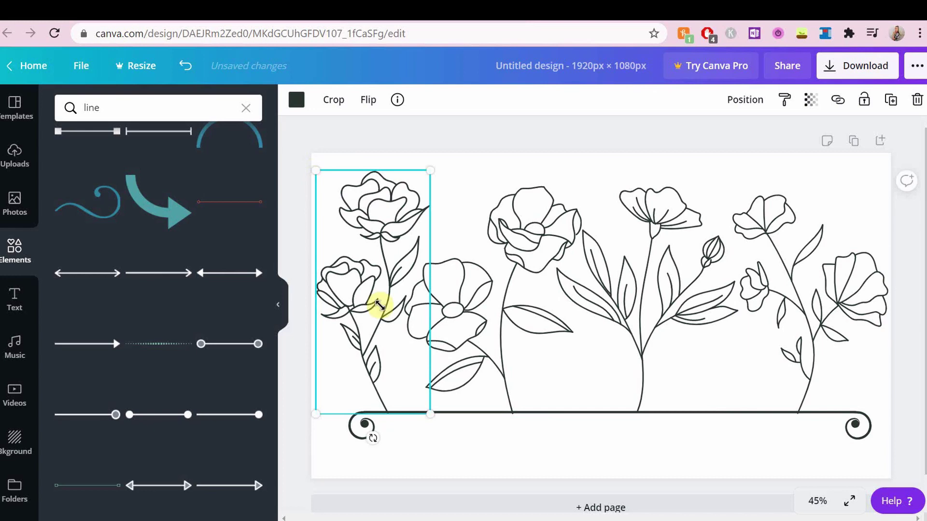
{"action": "left_click_drag", "start_coordinate": [429, 413], "coordinate": [429, 413]}
{"action": "left_click", "coordinate": [285, 244]}
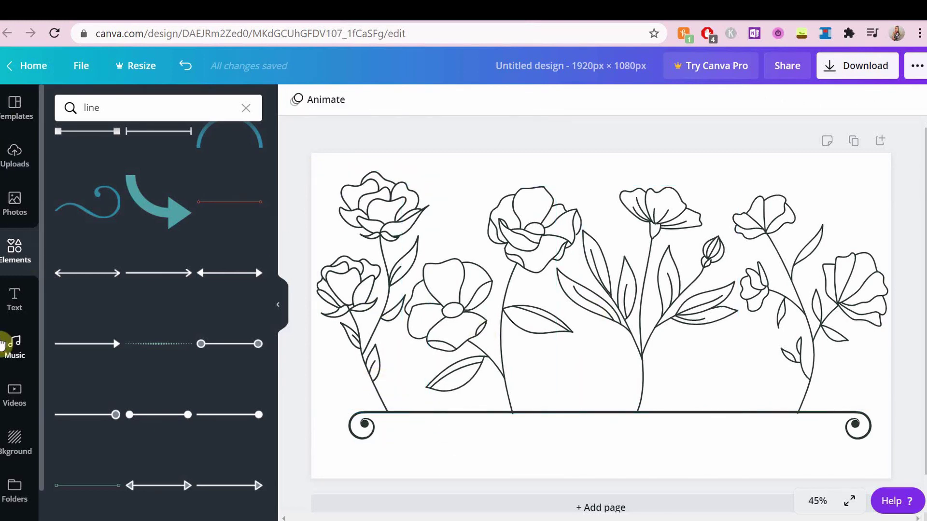
Step: Add a heading reading "HABIT TRACKING MAP" beneath the curled line
{"action": "left_click", "coordinate": [15, 299]}
{"action": "left_click", "coordinate": [133, 171]}
{"action": "type", "text": "HABIT TRACKER"}
{"action": "left_click_drag", "start_coordinate": [590, 331], "coordinate": [589, 435]}
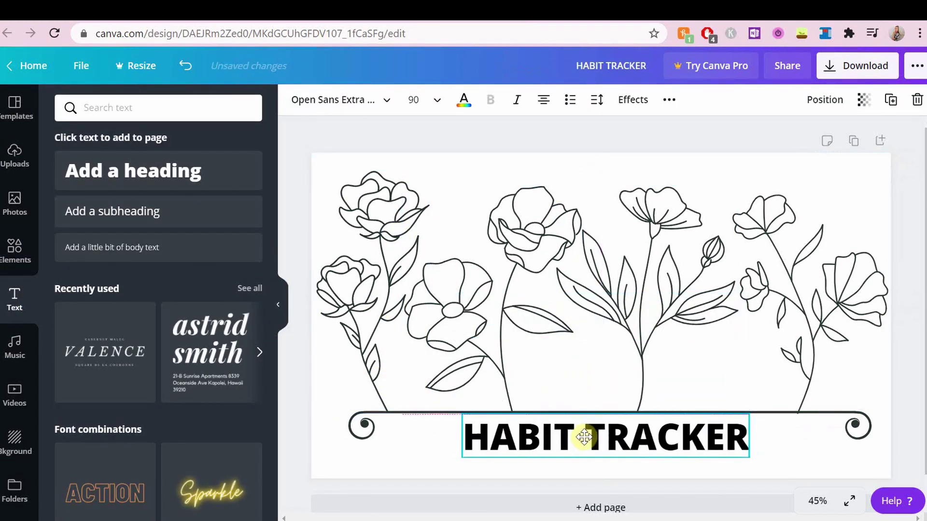
{"action": "double_click", "coordinate": [734, 436]}
{"action": "type", "text": "TRACKING MAP"}
Step: Format the heading in italic Abhaya Libre Regular at size 88 and centre it between the line's curls
{"action": "key", "text": "ctrl+a"}
{"action": "left_click", "coordinate": [391, 102]}
{"action": "left_click", "coordinate": [489, 99]}
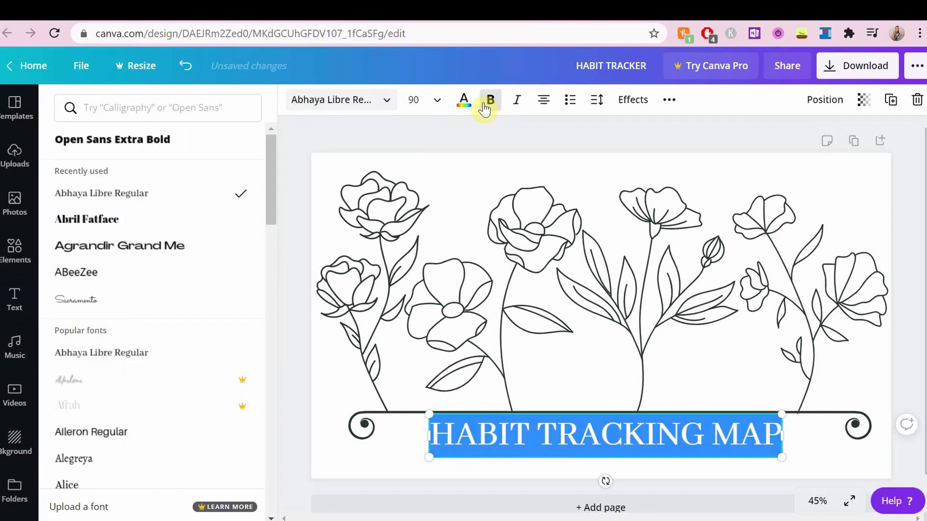
{"action": "left_click", "coordinate": [517, 99]}
{"action": "left_click", "coordinate": [415, 99]}
{"action": "scroll", "coordinate": [453, 349], "scroll_direction": "down", "scroll_amount": 2}
{"action": "left_click", "coordinate": [439, 350]}
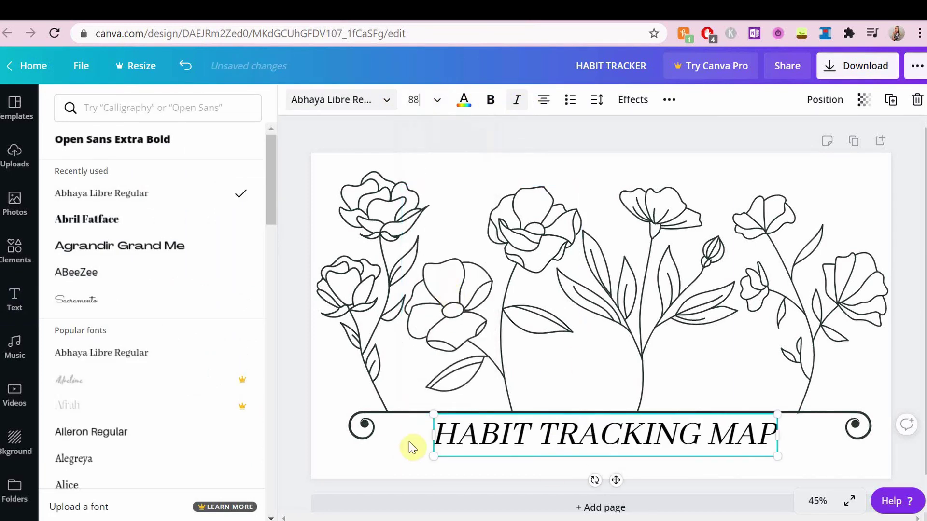
{"action": "left_click_drag", "start_coordinate": [630, 440], "coordinate": [639, 433]}
{"action": "left_click", "coordinate": [805, 452]}
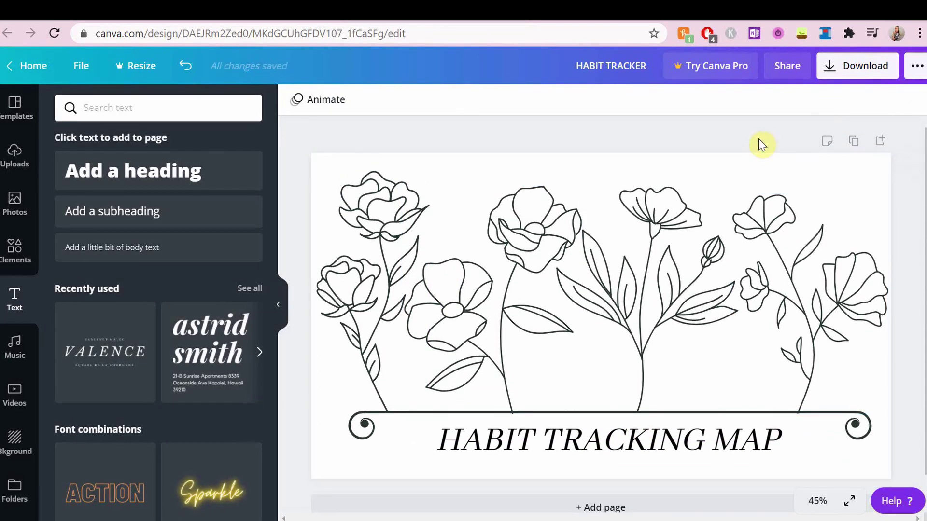
{"action": "left_click", "coordinate": [776, 513]}
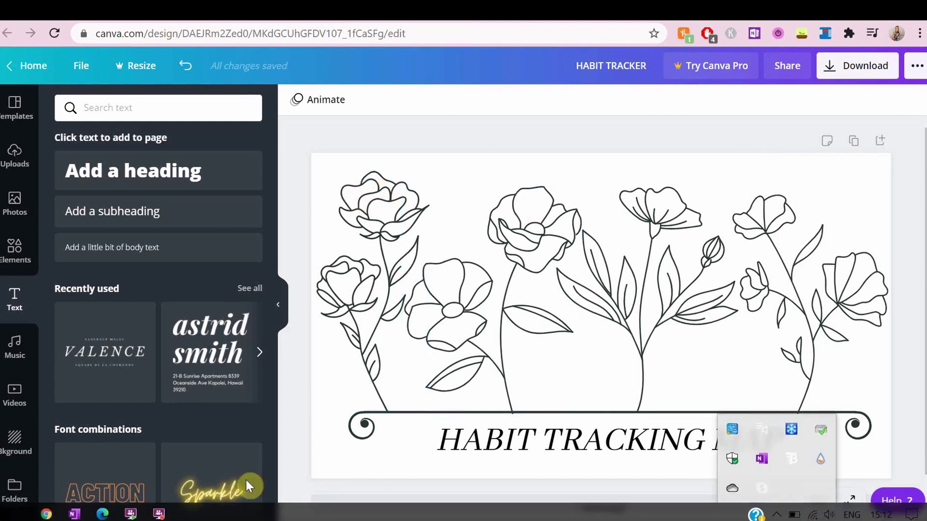
{"action": "left_click", "coordinate": [537, 67]}
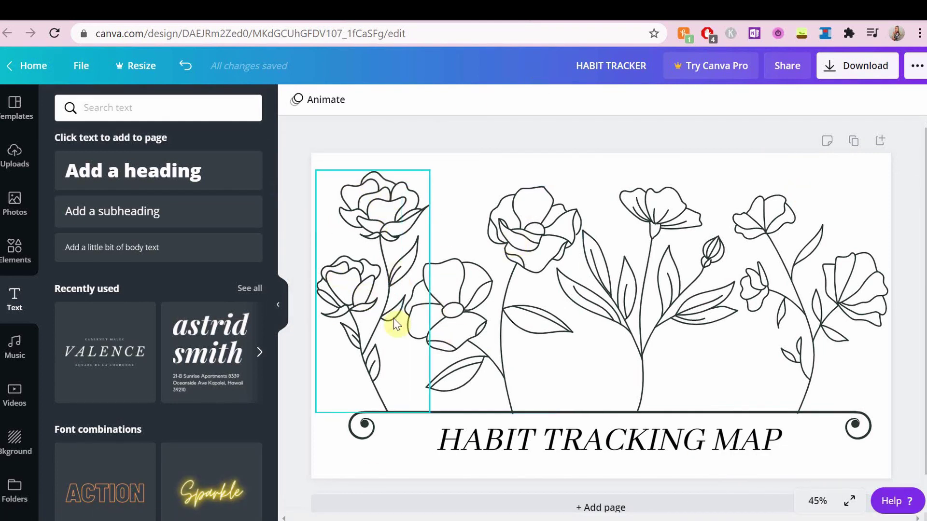
Step: Download the design as a PNG file
{"action": "left_click", "coordinate": [857, 66]}
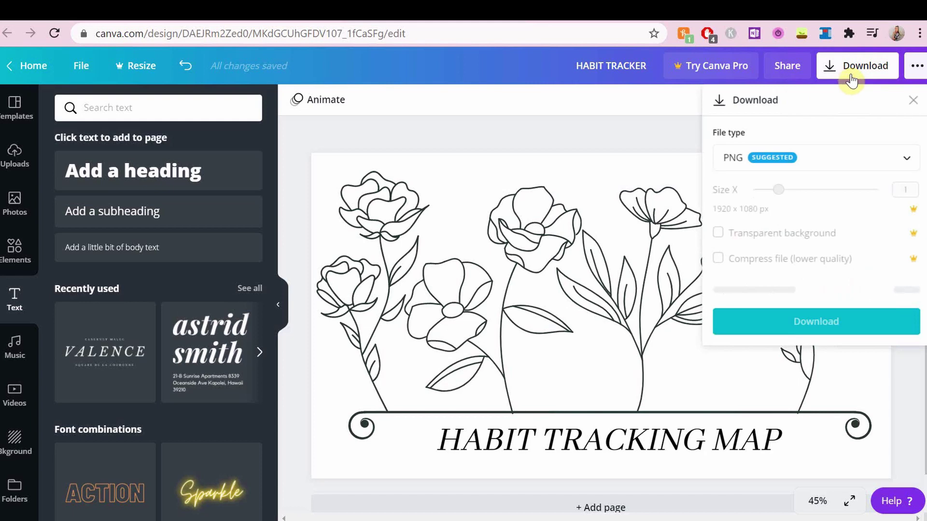
{"action": "left_click", "coordinate": [807, 292]}
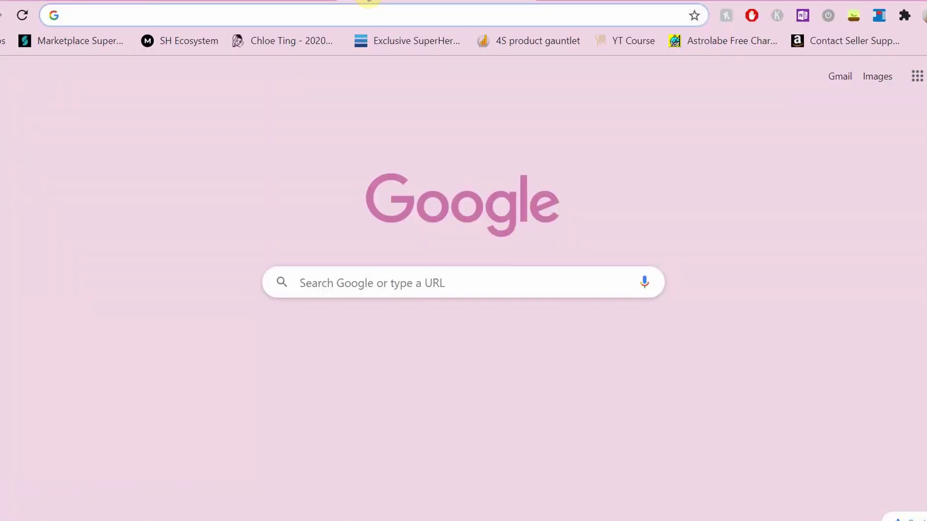
Step: Search Google for "remove background from photo" and open the remove.bg website
{"action": "type", "text": "remove background from"}
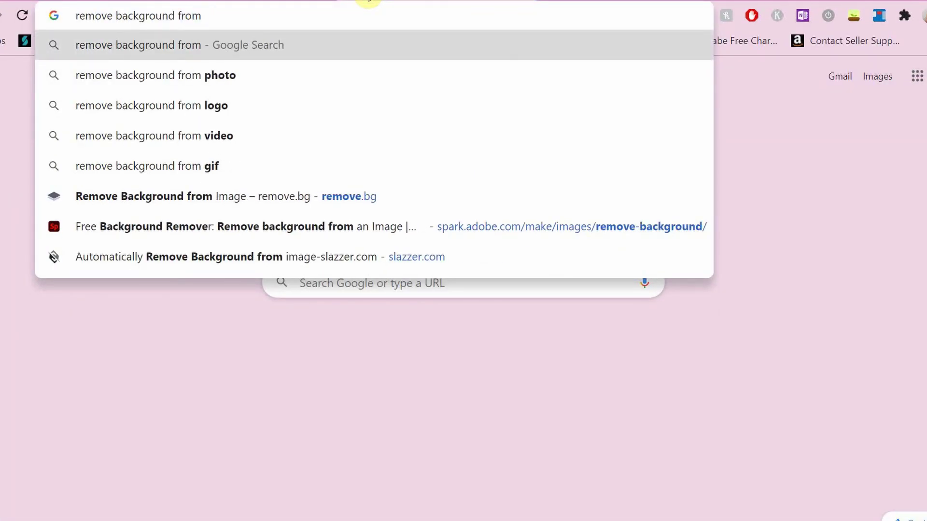
{"action": "left_click", "coordinate": [156, 75]}
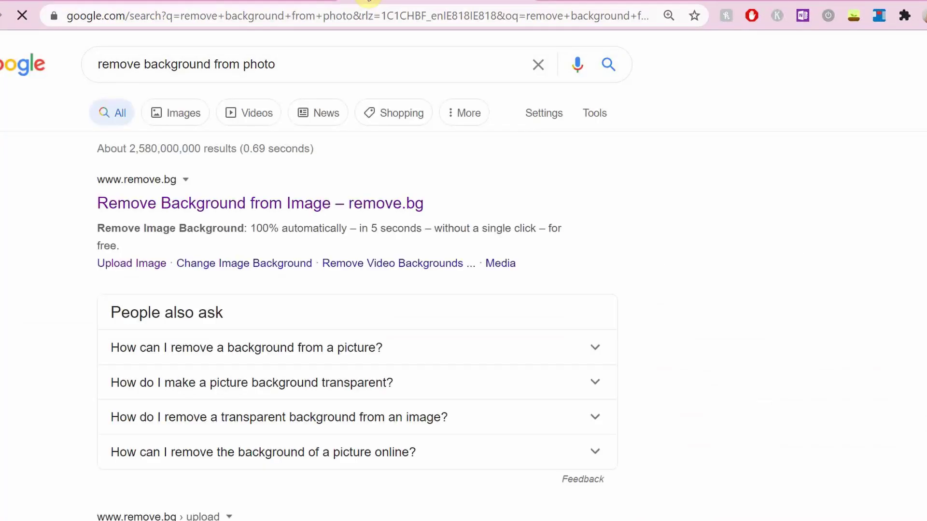
{"action": "left_click", "coordinate": [196, 213]}
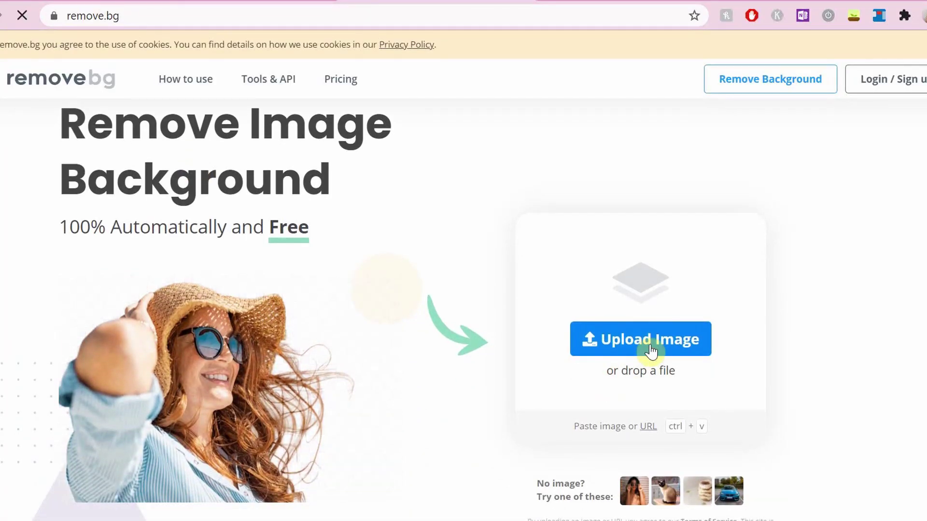
Step: Upload the downloaded habit tracking map image to remove.bg for background removal
{"action": "left_click", "coordinate": [651, 351]}
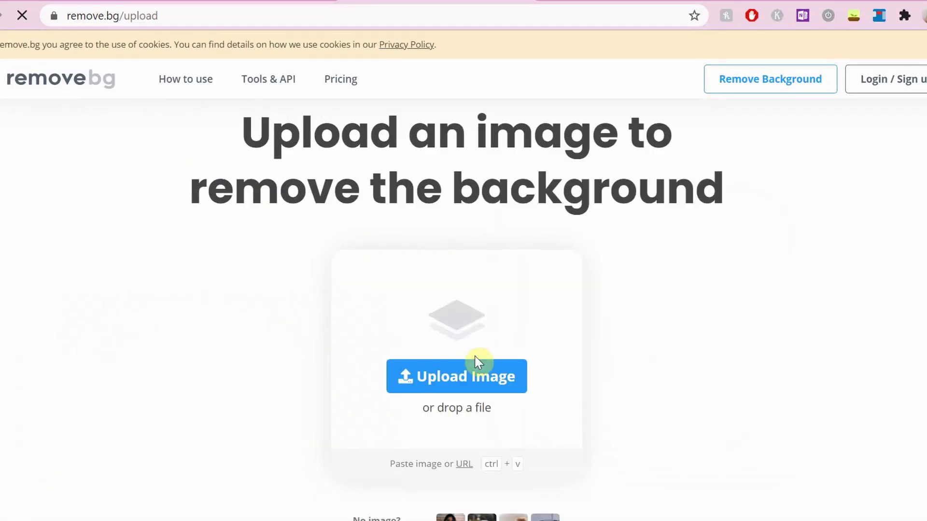
{"action": "left_click", "coordinate": [476, 362]}
{"action": "double_click", "coordinate": [126, 143]}
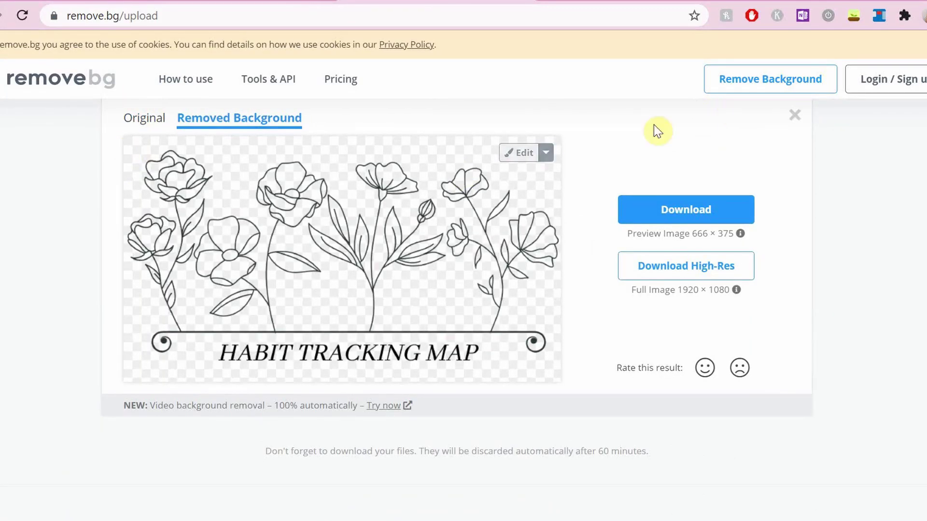
{"action": "left_click", "coordinate": [546, 153]}
{"action": "left_click", "coordinate": [537, 197]}
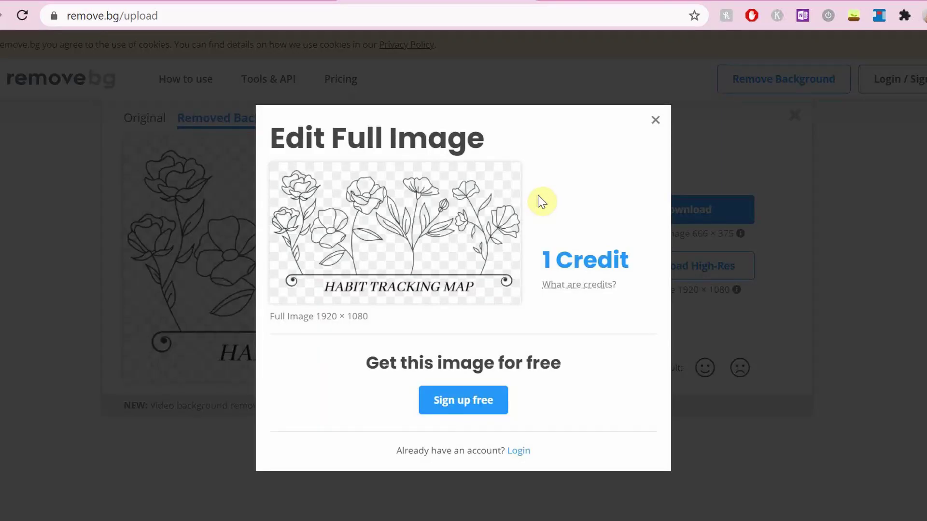
{"action": "left_click", "coordinate": [694, 221]}
Step: Download the 666 × 375 preview image with the background removed
{"action": "left_click", "coordinate": [688, 212]}
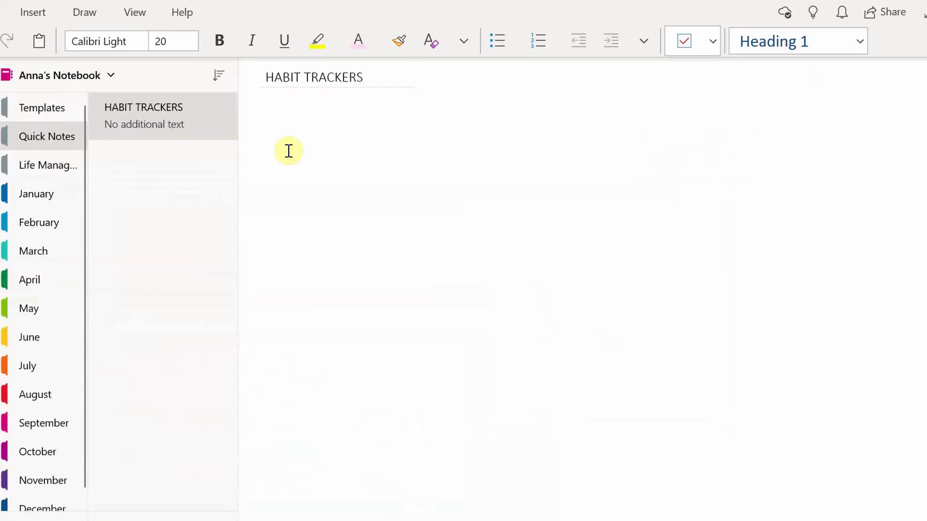
Step: Insert the background-free habit tracking map image from a file into the HABIT TRACKERS page
{"action": "left_click", "coordinate": [54, 13]}
{"action": "left_click", "coordinate": [247, 41]}
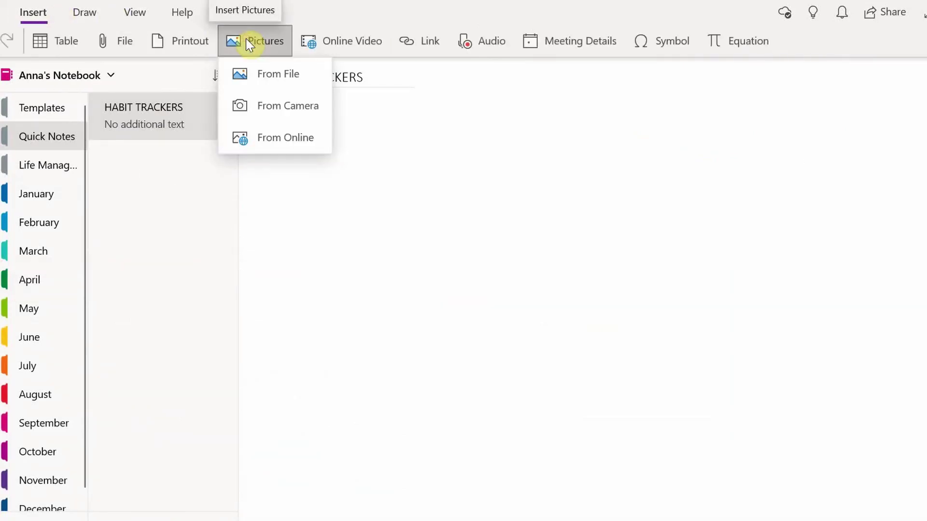
{"action": "left_click", "coordinate": [259, 78]}
{"action": "double_click", "coordinate": [138, 137]}
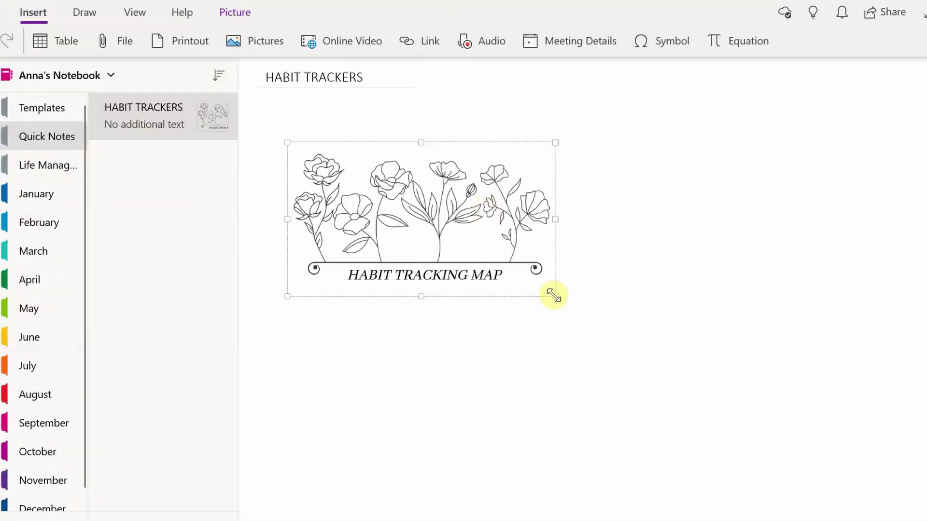
Step: Enlarge the habit tracking map image proportionally and move it closer to the page title
{"action": "left_click_drag", "start_coordinate": [552, 293], "coordinate": [762, 419]}
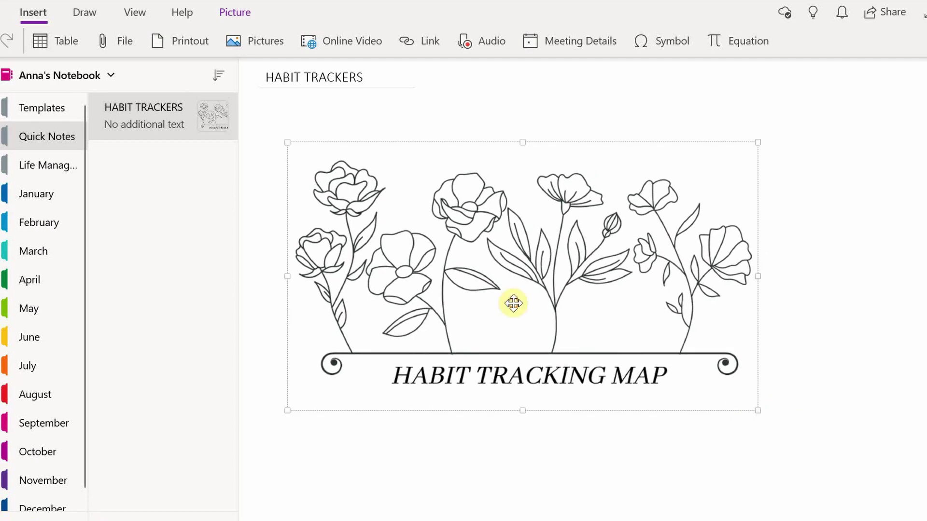
{"action": "left_click_drag", "start_coordinate": [513, 304], "coordinate": [478, 277]}
{"action": "left_click", "coordinate": [770, 350]}
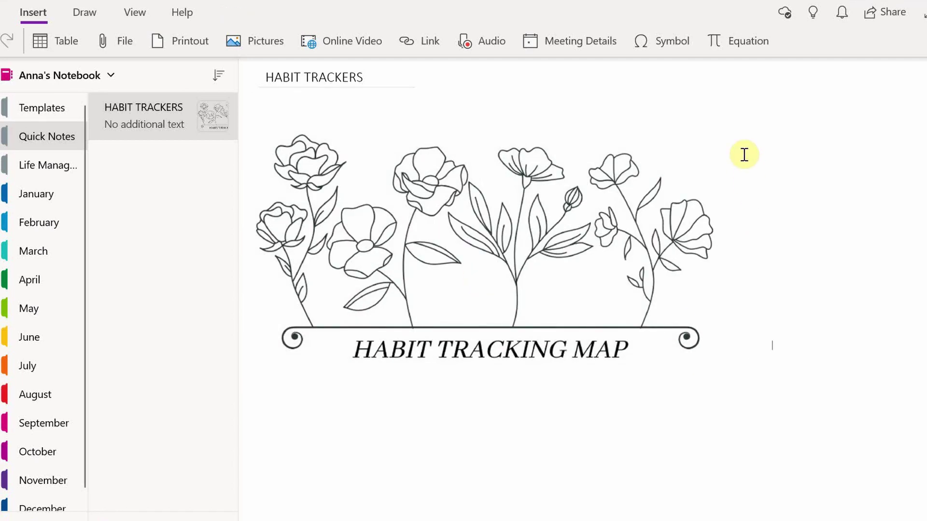
Step: Write a text note beside the map listing Plants 1 to 4, each with its leaves and numbered flowers
{"action": "scroll", "coordinate": [524, 158], "scroll_direction": "up", "scroll_amount": 3}
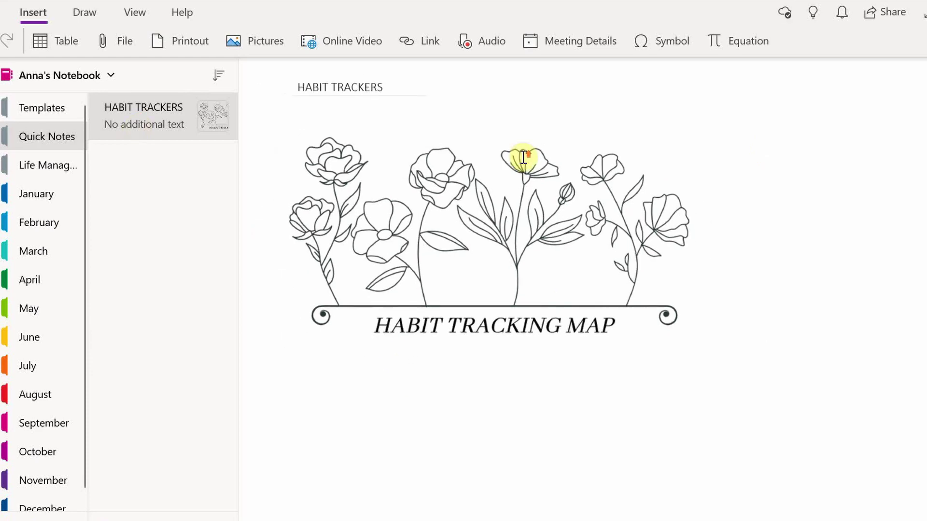
{"action": "left_click", "coordinate": [797, 157]}
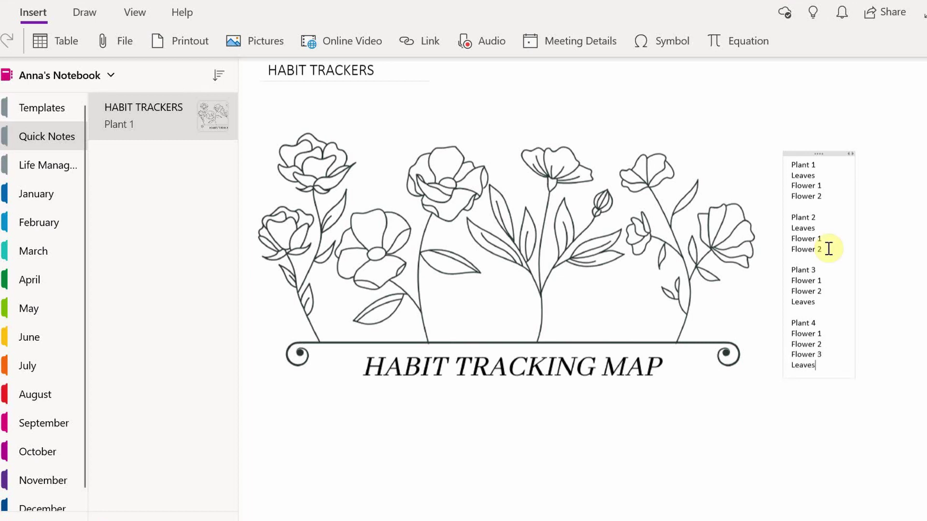
Step: Format the entire plant list at font size 14 in italics
{"action": "left_click_drag", "start_coordinate": [835, 199], "coordinate": [784, 162]}
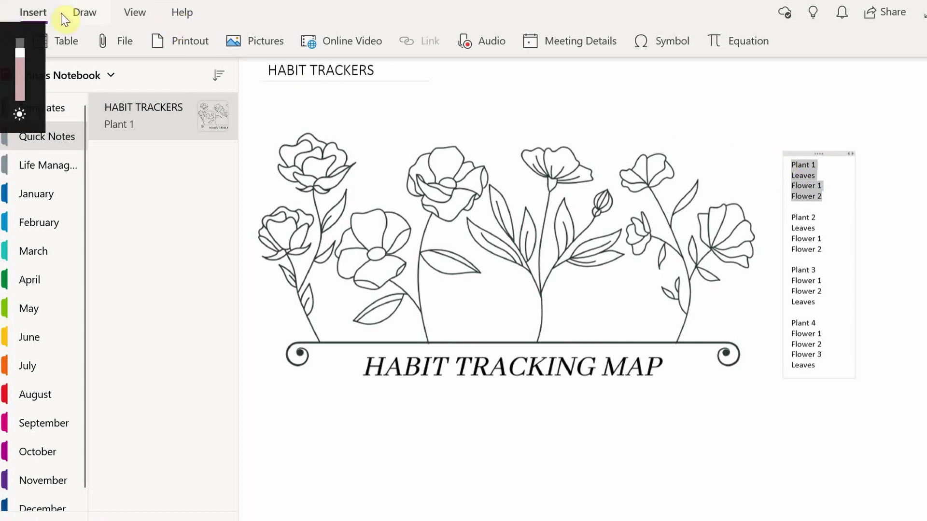
{"action": "left_click_drag", "start_coordinate": [827, 362], "coordinate": [759, 179]}
{"action": "left_click", "coordinate": [1, 12]}
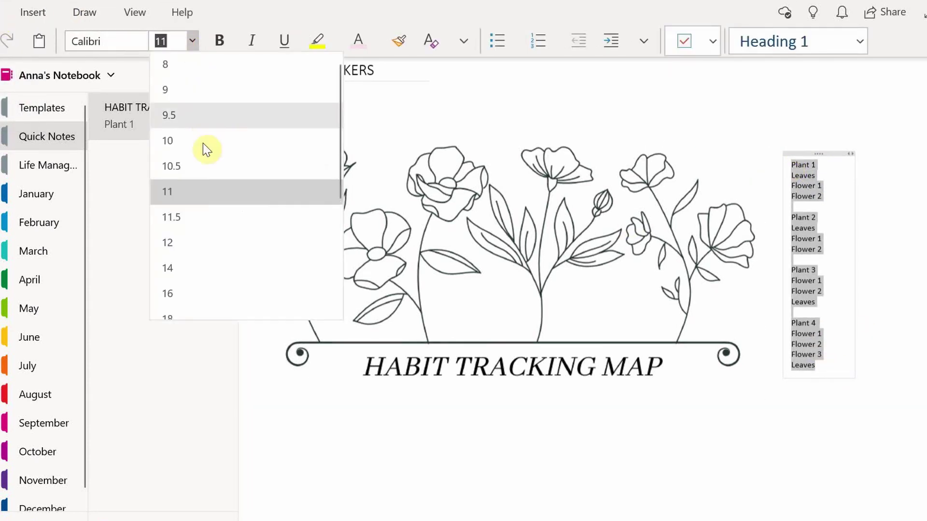
{"action": "left_click", "coordinate": [207, 268]}
{"action": "left_click", "coordinate": [251, 40]}
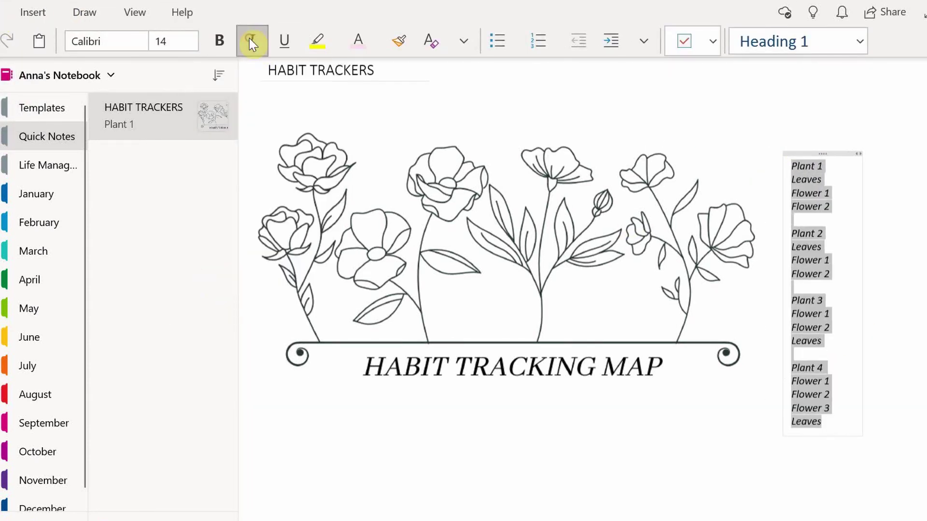
Step: Try the Brush Script MT and Bookshelf Symbol 7 fonts on the plant list
{"action": "left_click", "coordinate": [140, 42]}
{"action": "left_click", "coordinate": [140, 242]}
{"action": "left_click", "coordinate": [144, 41]}
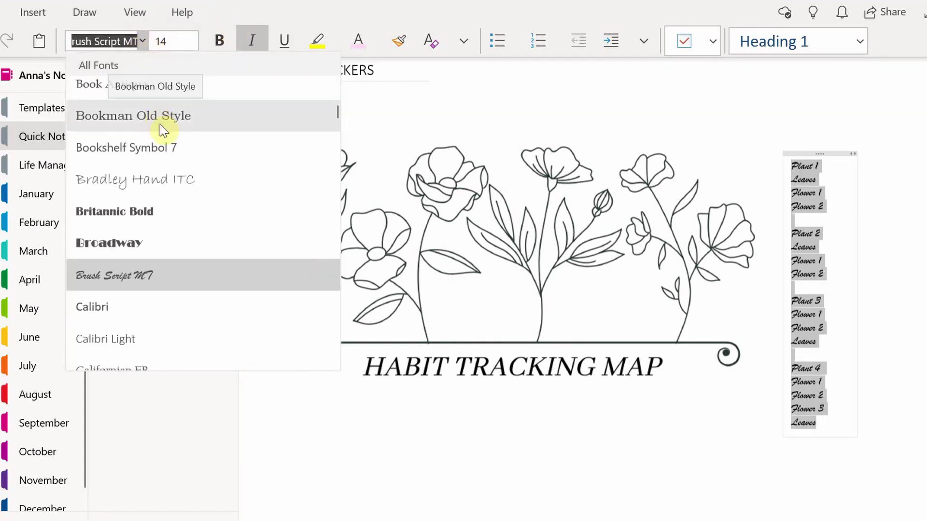
{"action": "left_click", "coordinate": [159, 86]}
{"action": "left_click", "coordinate": [144, 41]}
{"action": "left_click", "coordinate": [164, 325]}
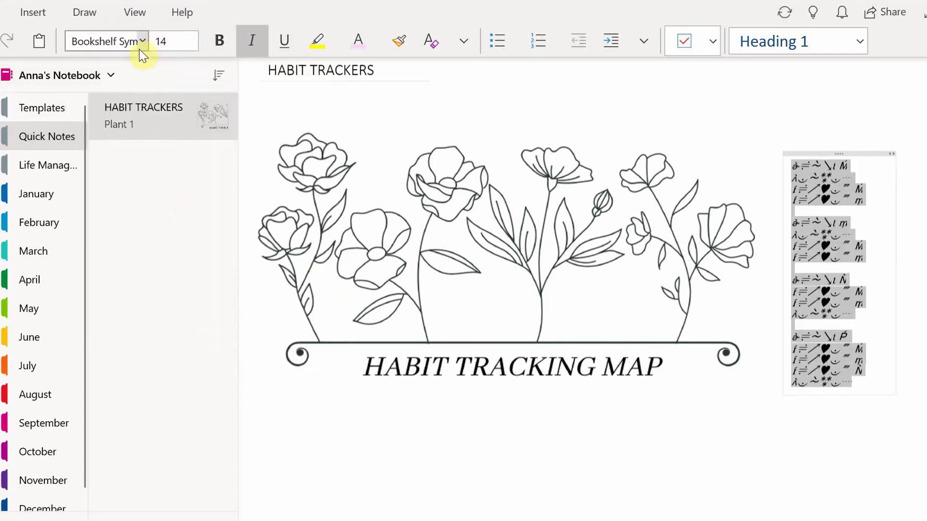
Step: Set the font of the plant list to Cambria Math
{"action": "left_click", "coordinate": [143, 41]}
{"action": "scroll", "coordinate": [174, 271], "scroll_direction": "down", "scroll_amount": 3}
{"action": "left_click", "coordinate": [140, 240]}
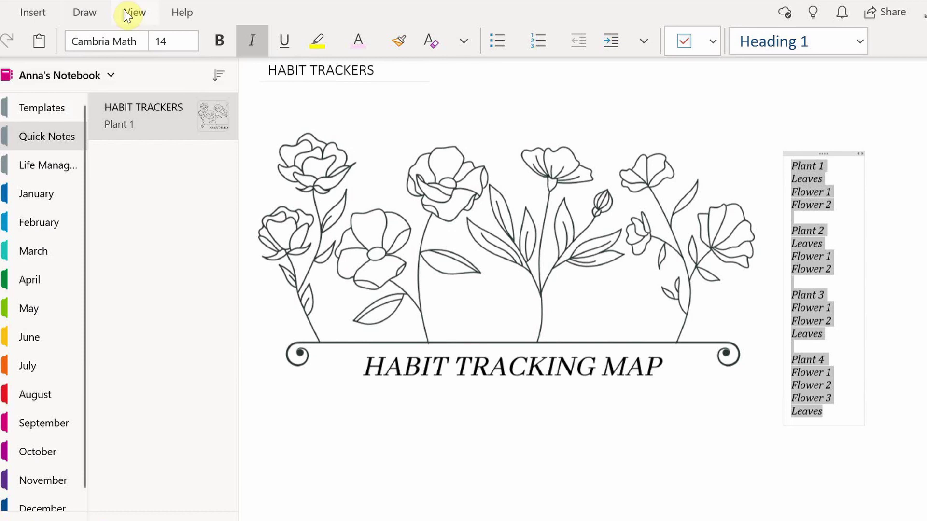
Step: Turn the whole plant list into a bulleted list
{"action": "left_click_drag", "start_coordinate": [835, 272], "coordinate": [792, 245]}
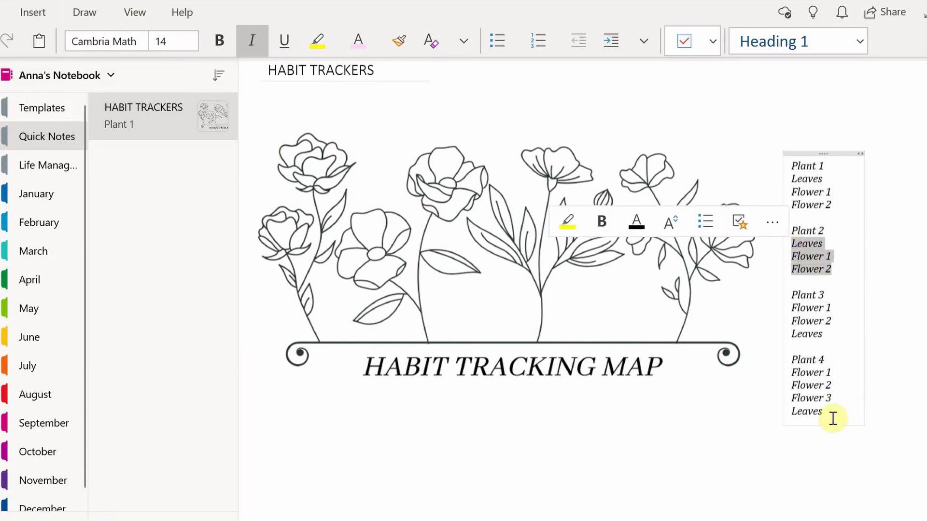
{"action": "left_click_drag", "start_coordinate": [832, 417], "coordinate": [786, 169]}
{"action": "left_click", "coordinate": [497, 41]}
Step: Indent the leaves and flower entries as sub-bullets under each of Plants 1 to 4
{"action": "left_click_drag", "start_coordinate": [863, 208], "coordinate": [810, 182]}
{"action": "key", "text": "Tab"}
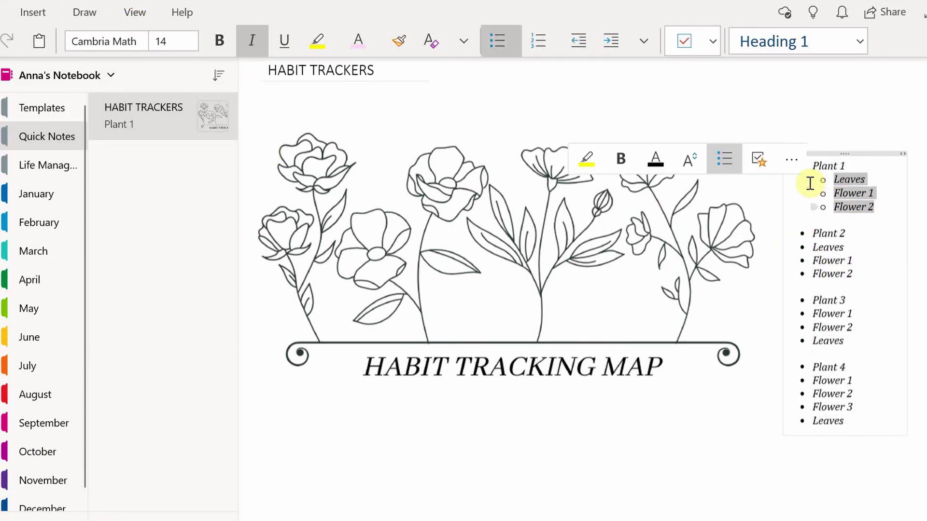
{"action": "left_click_drag", "start_coordinate": [853, 274], "coordinate": [813, 247]}
{"action": "key", "text": "Tab"}
{"action": "left_click_drag", "start_coordinate": [847, 342], "coordinate": [811, 314]}
{"action": "key", "text": "Tab"}
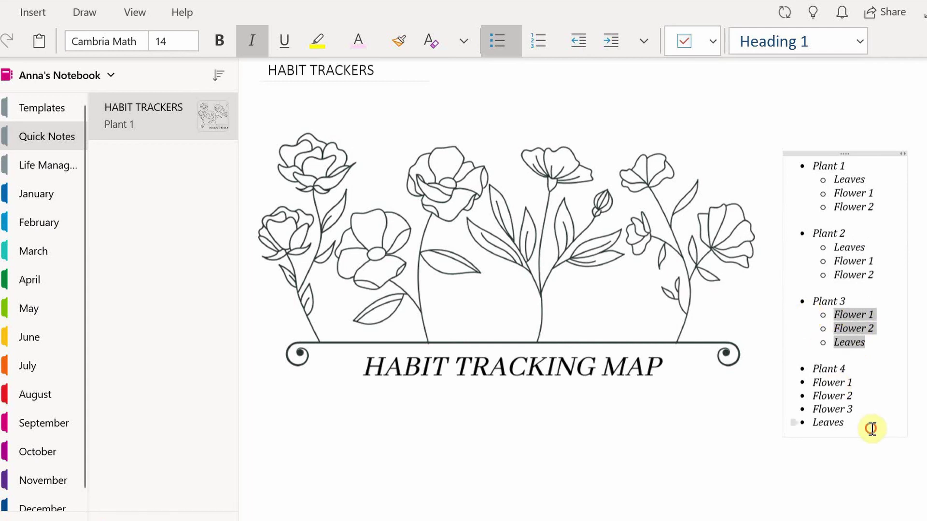
{"action": "left_click_drag", "start_coordinate": [869, 427], "coordinate": [810, 385]}
{"action": "key", "text": "Tab"}
Step: Append day counts: Plant 1 Leaves 4 days, Flower 1 9 days, Flower 2 11 days; Plant 2 Leaves 4, Flower 1 9, Flower 2 12 days
{"action": "left_click", "coordinate": [872, 179]}
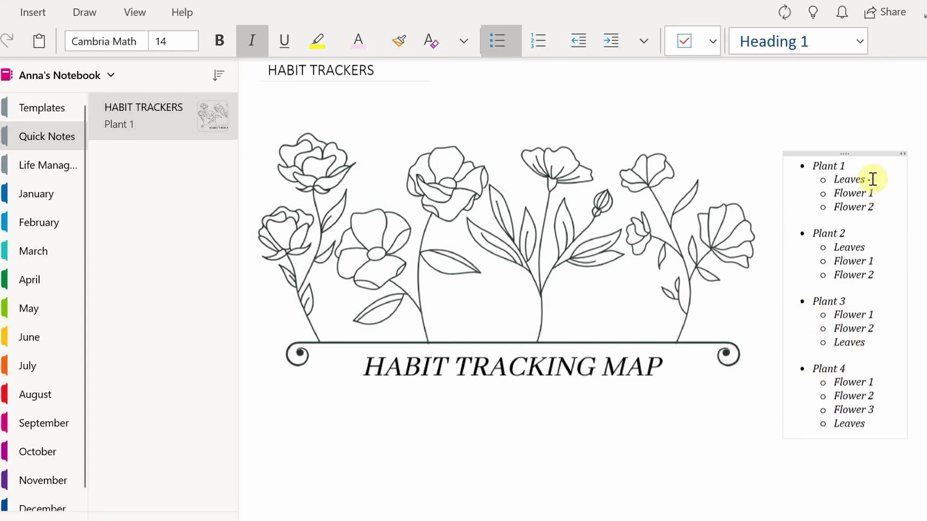
{"action": "type", "text": "-"}
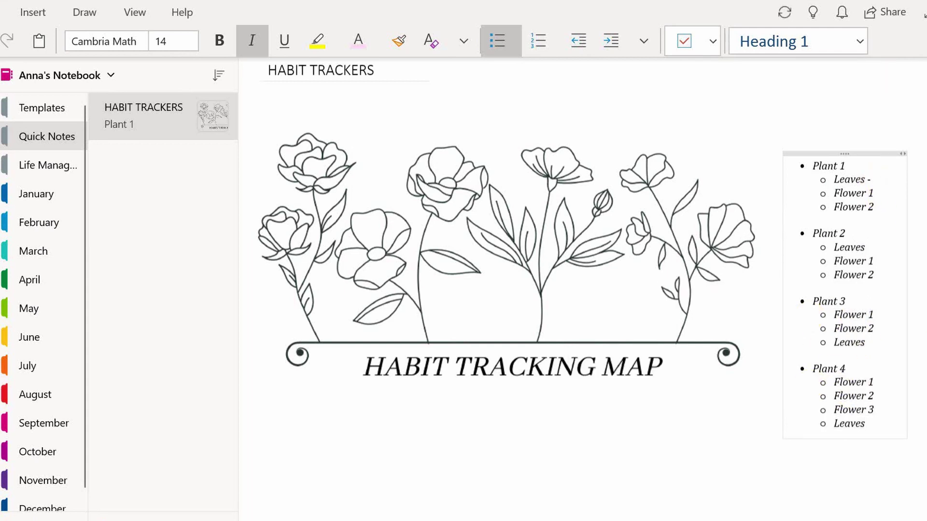
{"action": "type", "text": " 4 days"}
{"action": "left_click", "coordinate": [888, 195]}
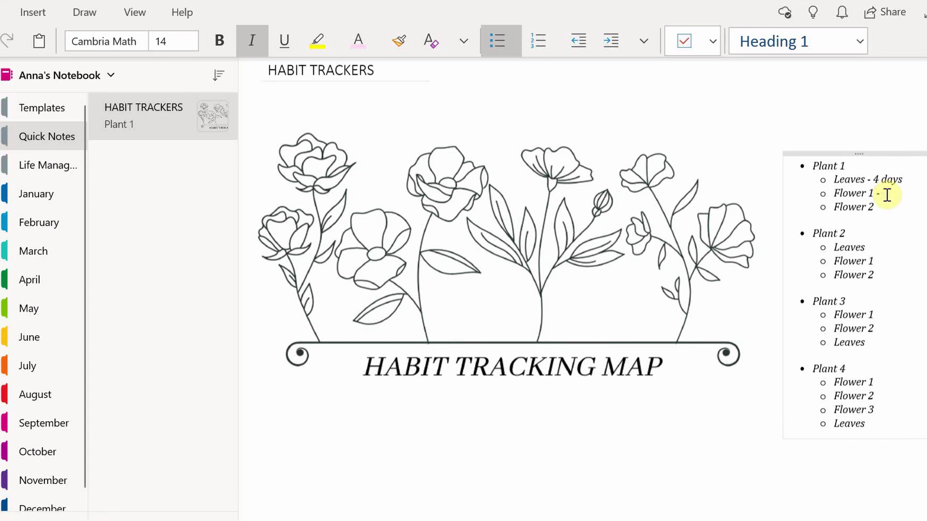
{"action": "type", "text": "- 9 days"}
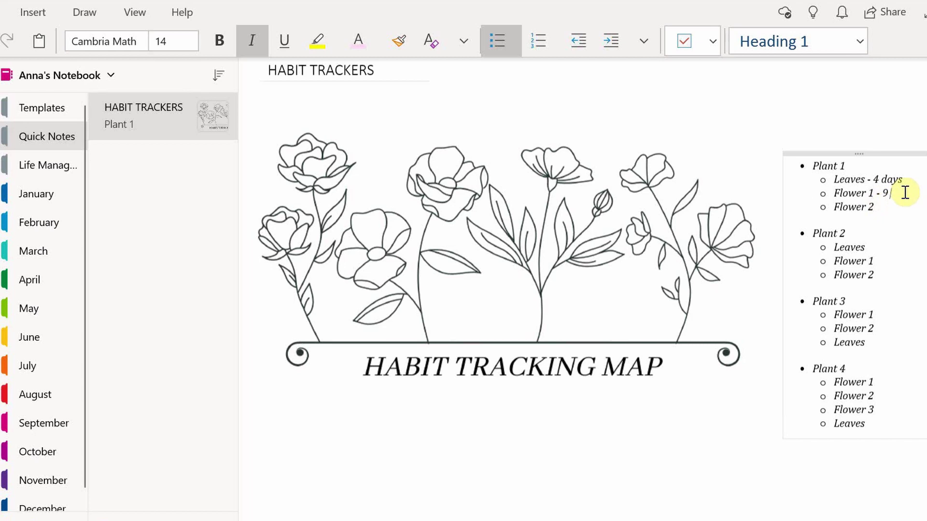
{"action": "left_click", "coordinate": [902, 204]}
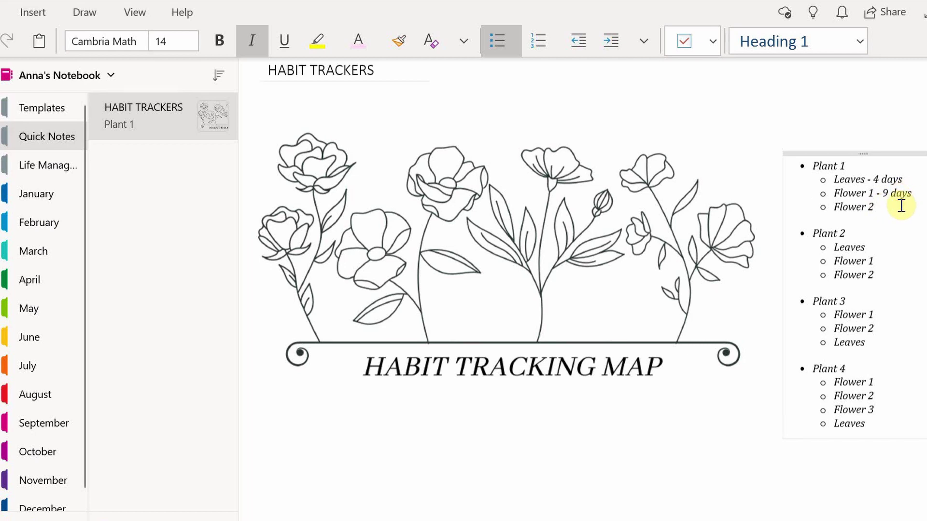
{"action": "type", "text": "-"}
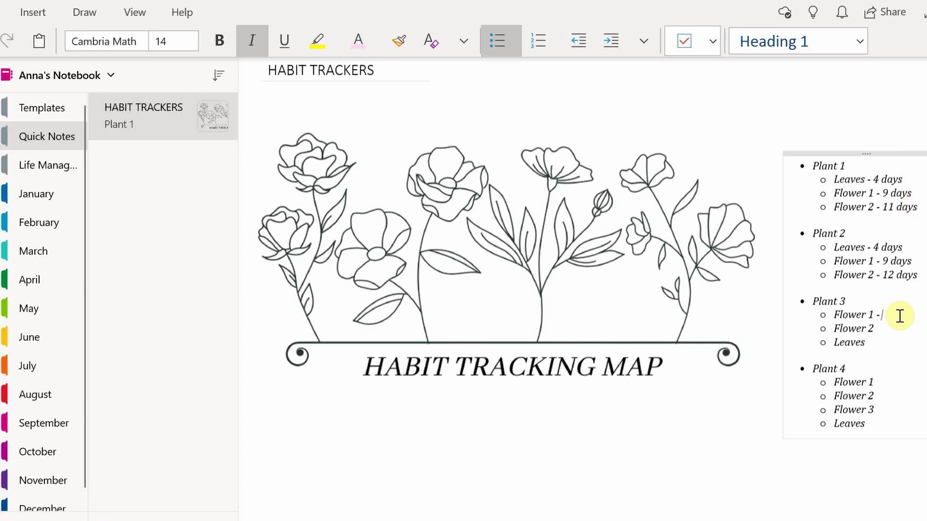
Step: Append day counts to Plant 3: Flower 1 - 4 days, Flower 2 - 6 days, Leaves - 6 days
{"action": "type", "text": "4 days"}
{"action": "left_click", "coordinate": [888, 330]}
{"action": "type", "text": "-"}
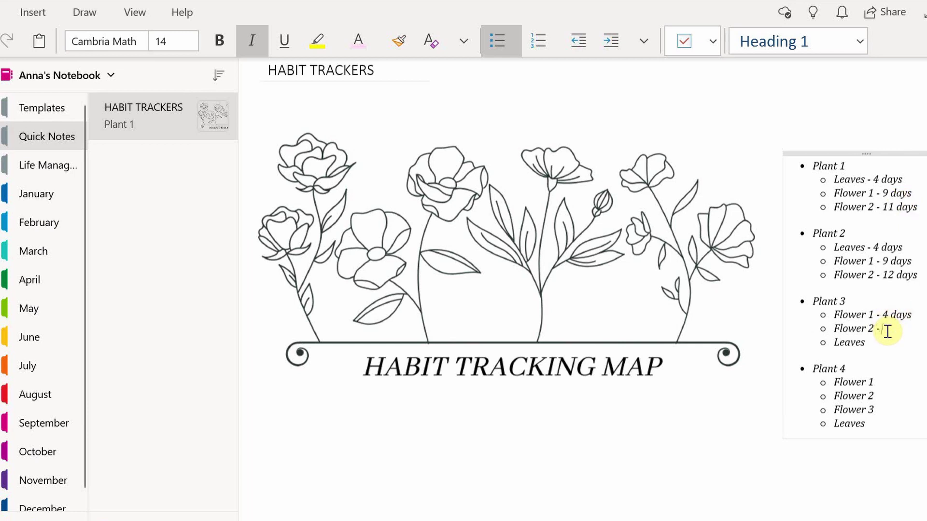
{"action": "type", "text": " 5"}
{"action": "key", "text": "BackSpace"}
{"action": "type", "text": "6 days"}
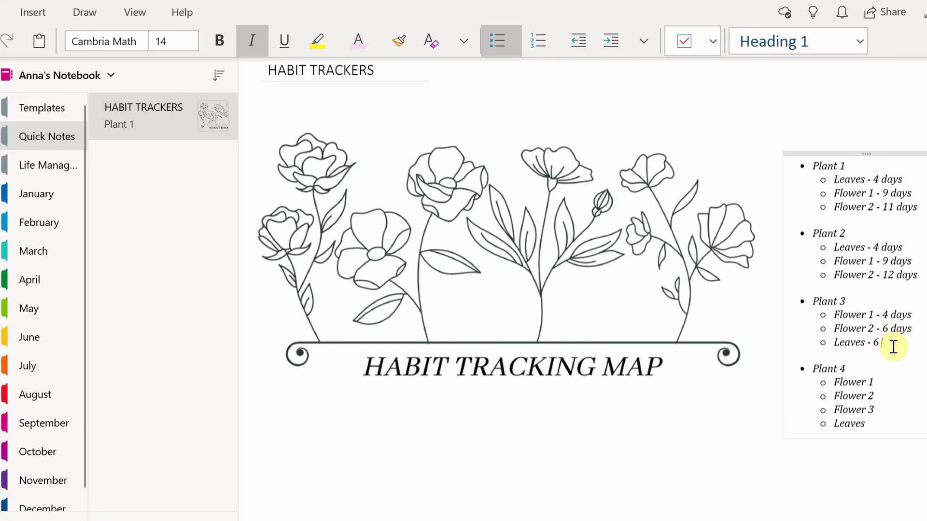
{"action": "type", "text": " days"}
Step: Append day counts to Plant 4: Flower 1 - 4 days, Flower 2 - 5 days, Flower 3 - 6 days, Leaves - 6 days
{"action": "left_click", "coordinate": [891, 386]}
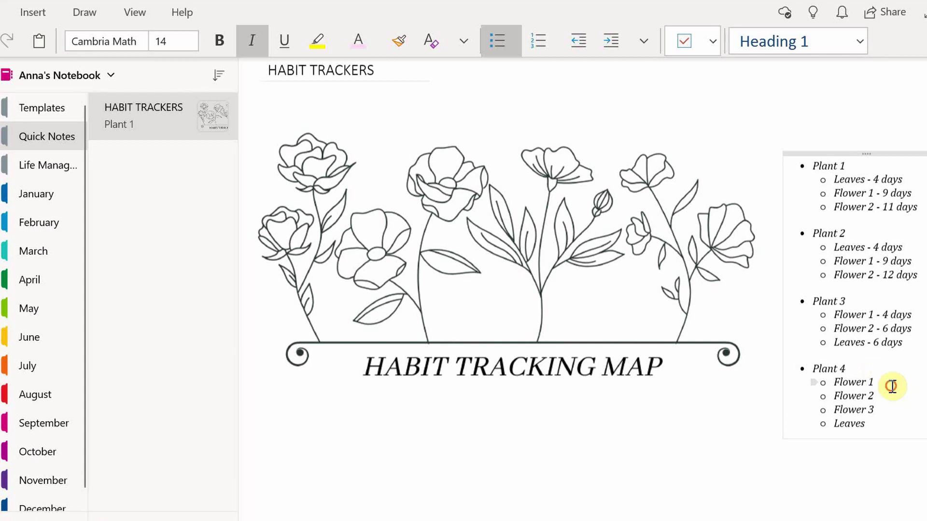
{"action": "type", "text": "- 4 days"}
{"action": "left_click", "coordinate": [893, 392]}
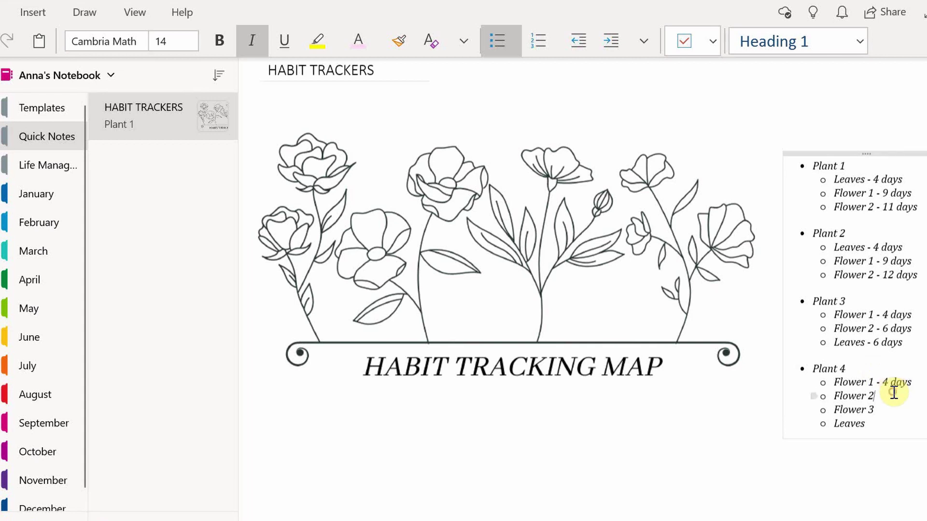
{"action": "type", "text": "- 5 days"}
{"action": "left_click", "coordinate": [880, 410]}
{"action": "type", "text": "- "}
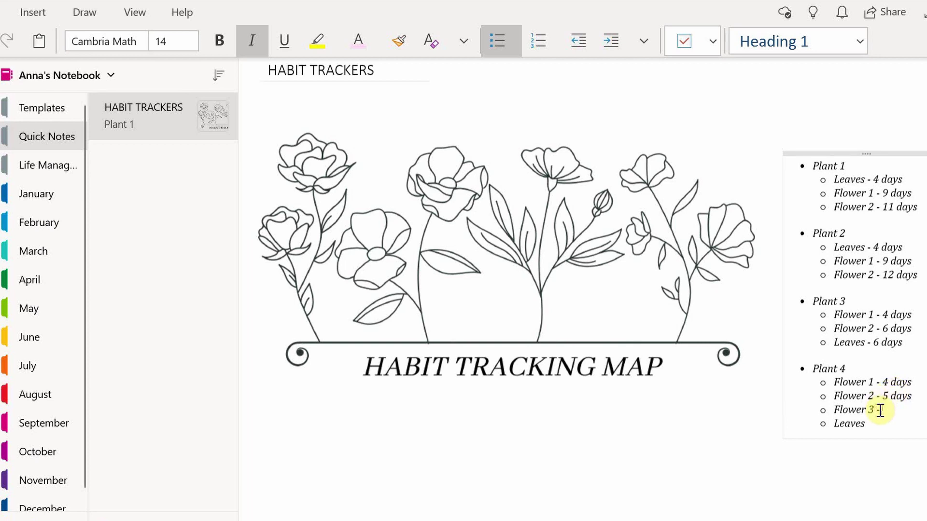
{"action": "type", "text": "6 days"}
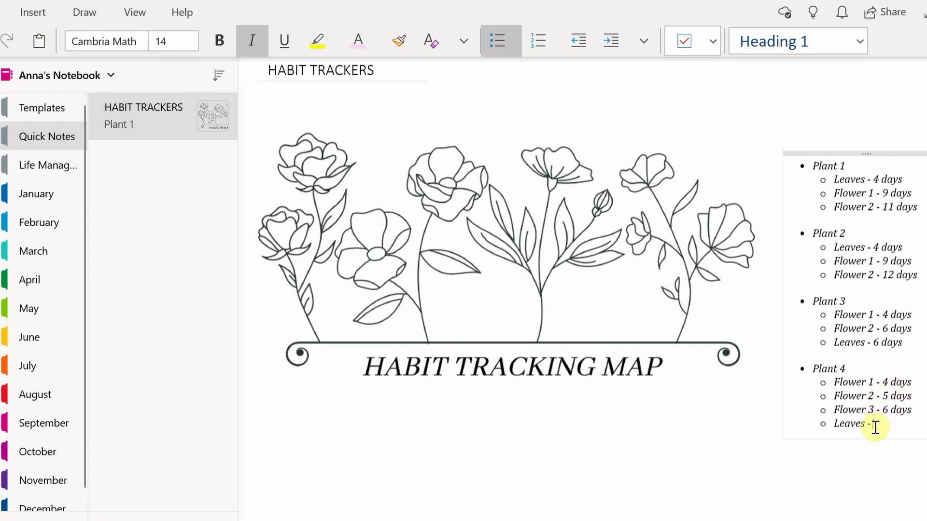
{"action": "type", "text": "7 days"}
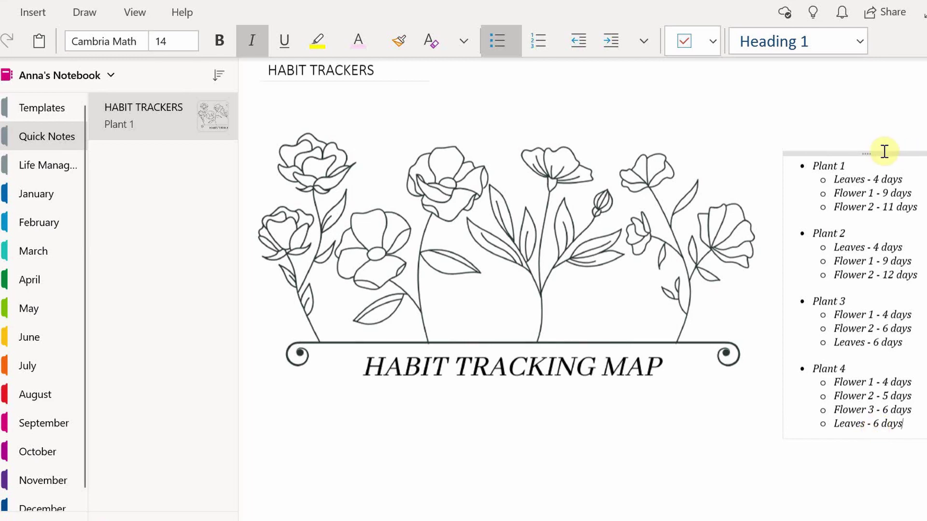
Step: Move the plant list note up beside the map so it starts near the page title's level
{"action": "left_click_drag", "start_coordinate": [867, 153], "coordinate": [863, 90]}
{"action": "scroll", "coordinate": [714, 213], "scroll_direction": "right", "scroll_amount": 1}
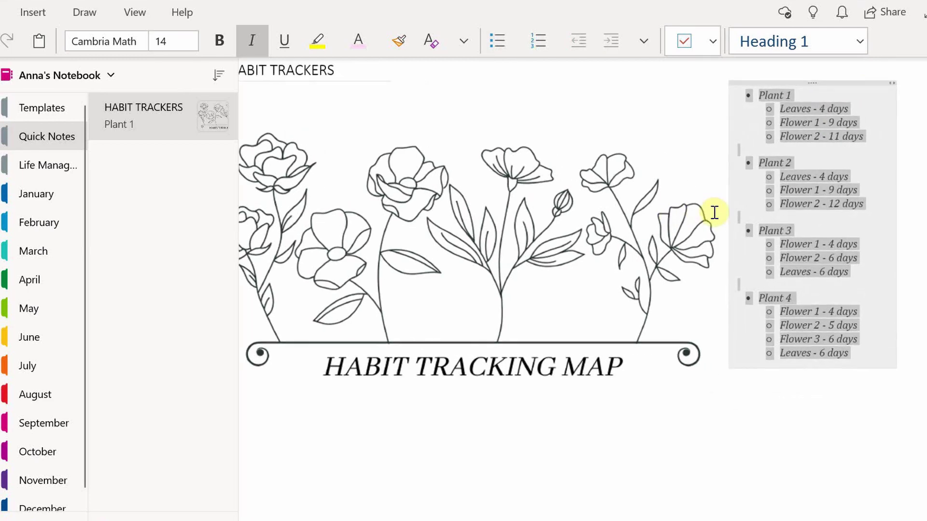
{"action": "scroll", "coordinate": [714, 213], "scroll_direction": "left", "scroll_amount": 1}
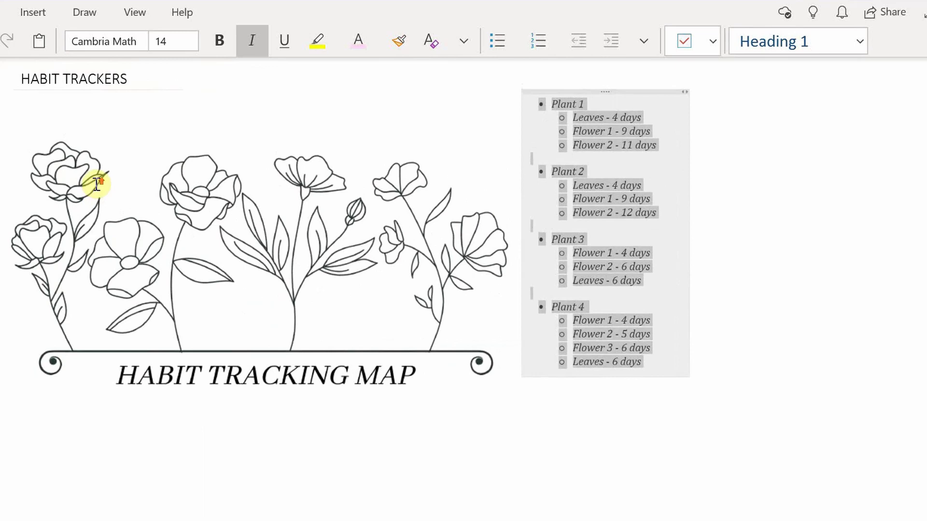
{"action": "left_click", "coordinate": [812, 395]}
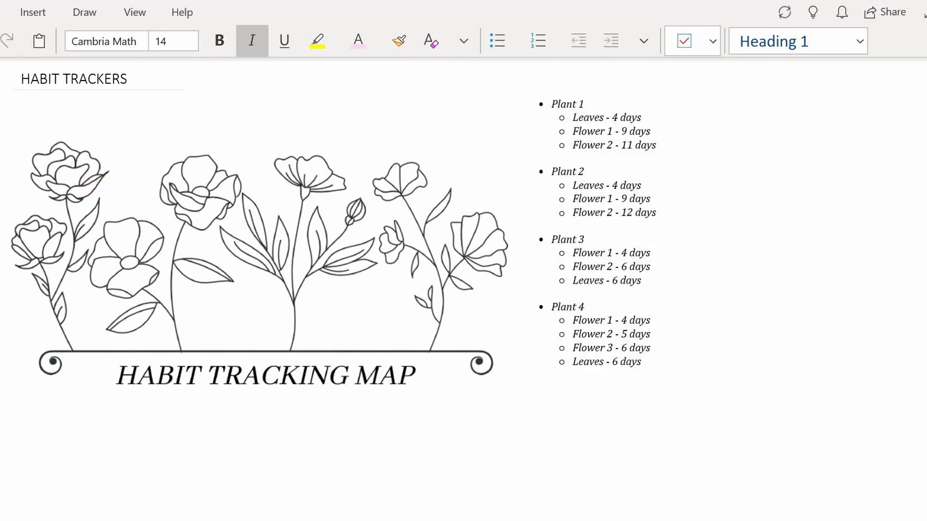
Step: Set the page colour to a custom pale greyish pink from the extended colour palette
{"action": "left_click", "coordinate": [135, 12]}
{"action": "left_click", "coordinate": [358, 40]}
{"action": "left_click", "coordinate": [441, 271]}
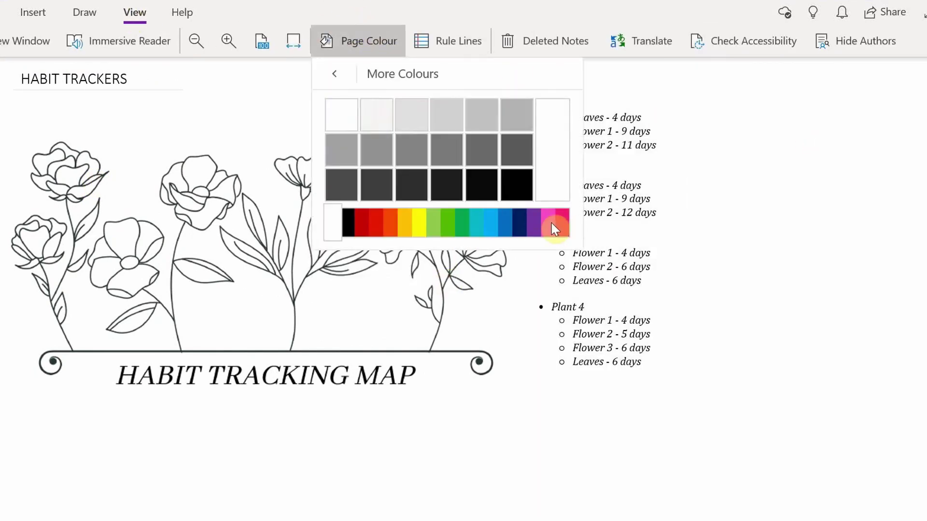
{"action": "left_click", "coordinate": [562, 222]}
{"action": "left_click", "coordinate": [352, 126]}
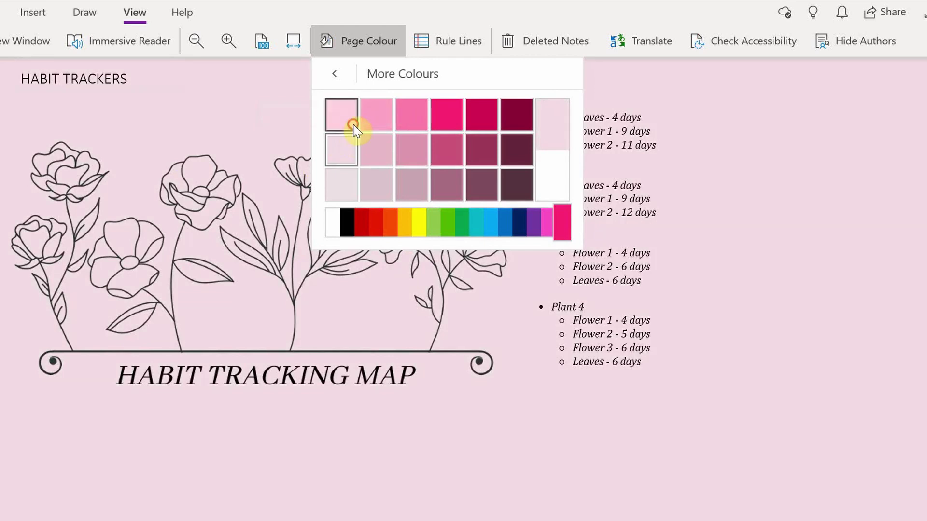
{"action": "left_click", "coordinate": [340, 179]}
{"action": "left_click", "coordinate": [339, 51]}
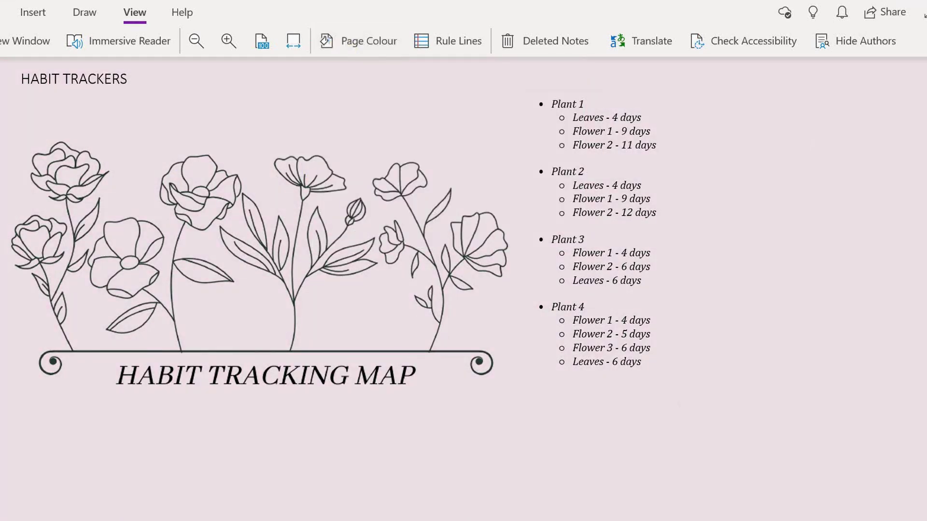
Step: Add the sub-bullet "Total - 24 days" below Flower 2 under Plant 1
{"action": "left_click", "coordinate": [658, 145]}
{"action": "key", "text": "Return"}
{"action": "type", "text": "Total - 24 days"}
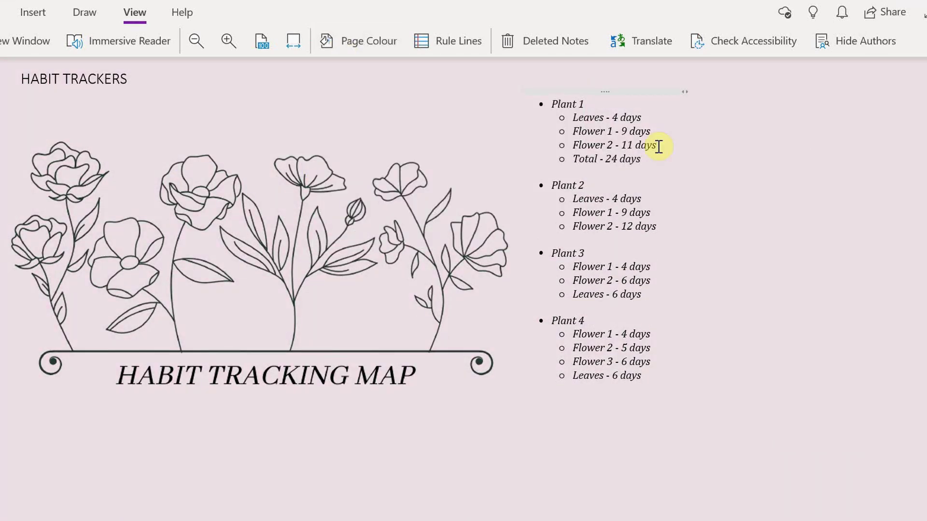
Step: Add the sub-bullet "Total - 25 days" below Flower 2 under Plant 2
{"action": "left_click", "coordinate": [664, 227]}
{"action": "key", "text": "Return"}
{"action": "type", "text": "Totl"}
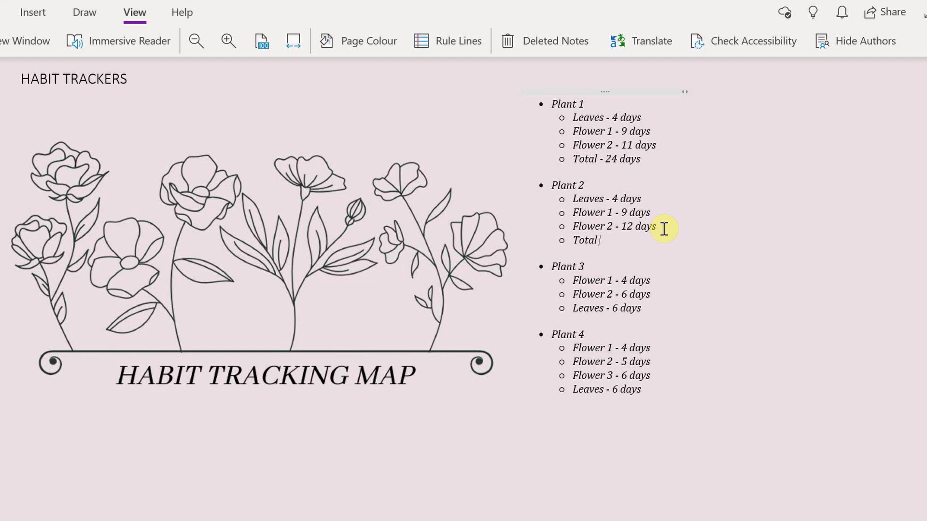
{"action": "type", "text": "- 25 days"}
Step: Add the closing sub-bullets "Total - 16 days" under Plant 3 and "Total - 21 days" under Plant 4
{"action": "left_click", "coordinate": [654, 306]}
{"action": "key", "text": "Return"}
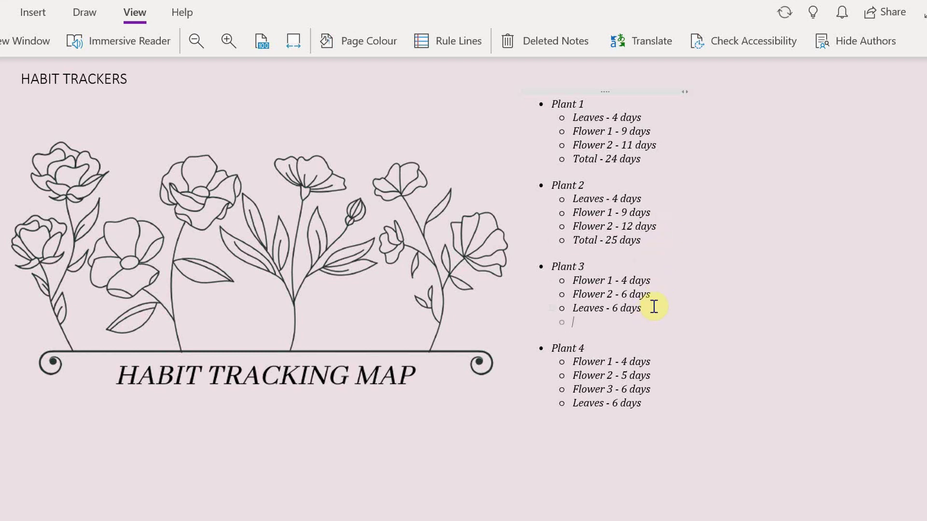
{"action": "type", "text": "Total - 16 days"}
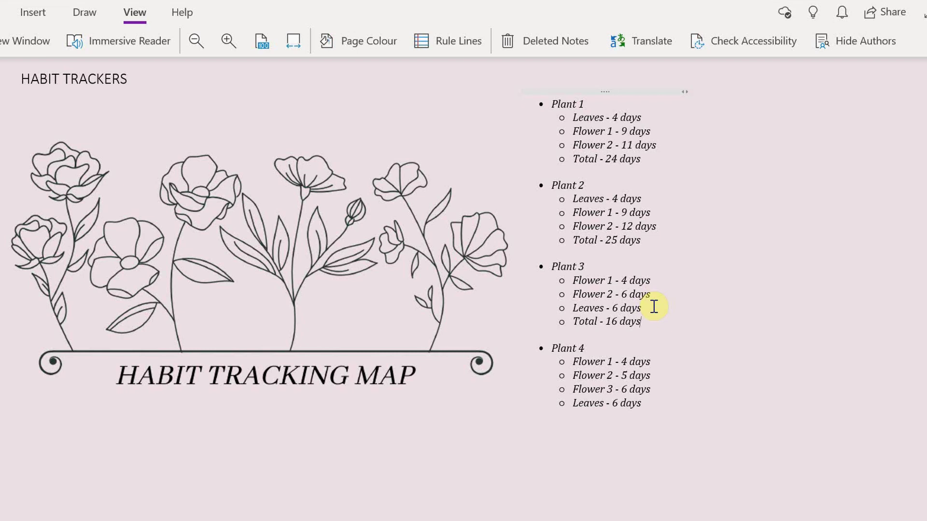
{"action": "left_click", "coordinate": [657, 405]}
{"action": "key", "text": "Return"}
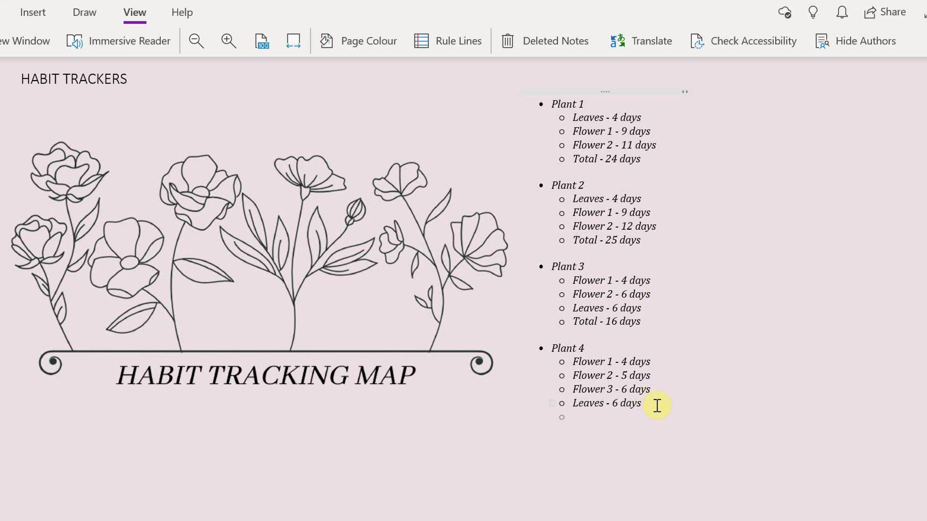
{"action": "type", "text": "Total - 21 days"}
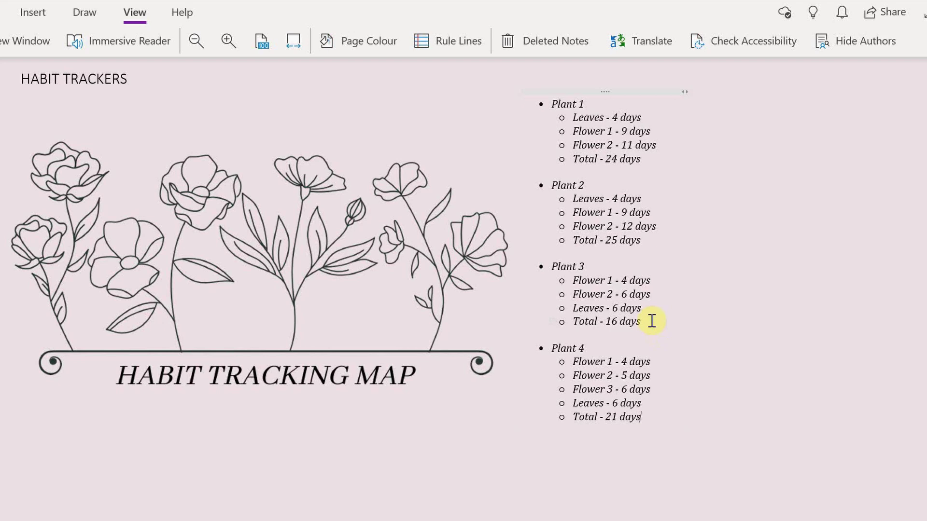
Step: Move the whole Plant 3 block to the start of the list, above Plant 1
{"action": "left_click_drag", "start_coordinate": [650, 321], "coordinate": [543, 266]}
{"action": "key", "text": "ctrl+c"}
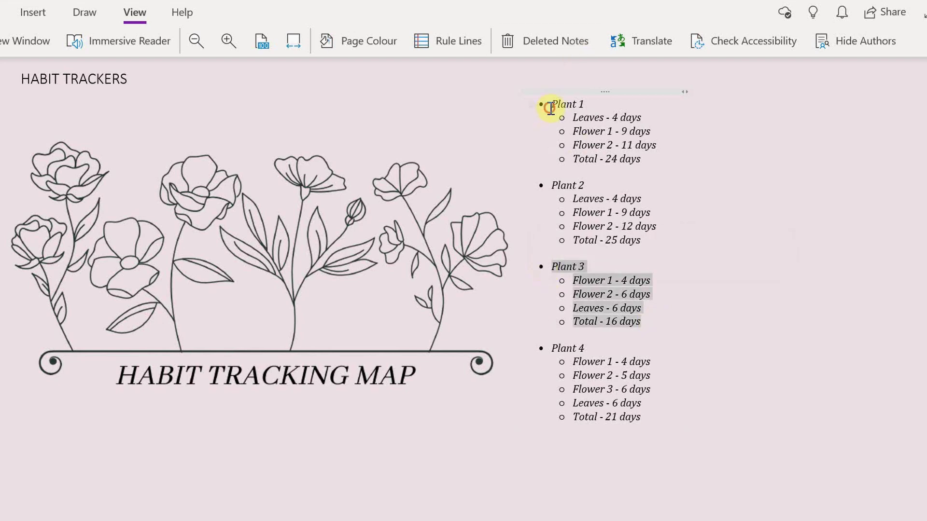
{"action": "left_click", "coordinate": [550, 104]}
{"action": "key", "text": "Return"}
{"action": "key", "text": "ctrl+v"}
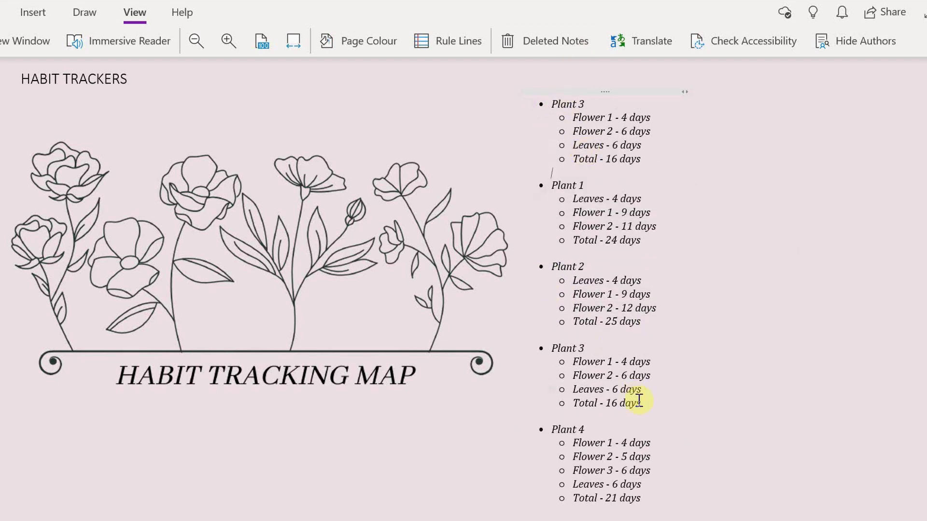
{"action": "left_click_drag", "start_coordinate": [641, 403], "coordinate": [535, 343]}
{"action": "key", "text": "Delete"}
{"action": "key", "text": "BackSpace"}
Step: Copy the Plant 4 block in between Plant 3 and Plant 1, indented to match the other plants
{"action": "left_click_drag", "start_coordinate": [649, 416], "coordinate": [542, 347]}
{"action": "key", "text": "ctrl+c"}
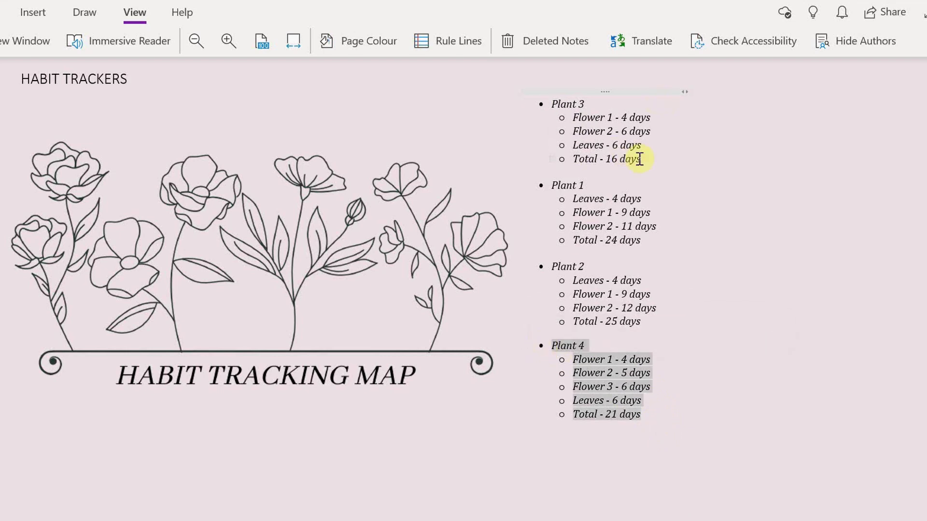
{"action": "left_click", "coordinate": [642, 159]}
{"action": "key", "text": "Return"}
{"action": "key", "text": "Return"}
{"action": "key", "text": "ctrl+v"}
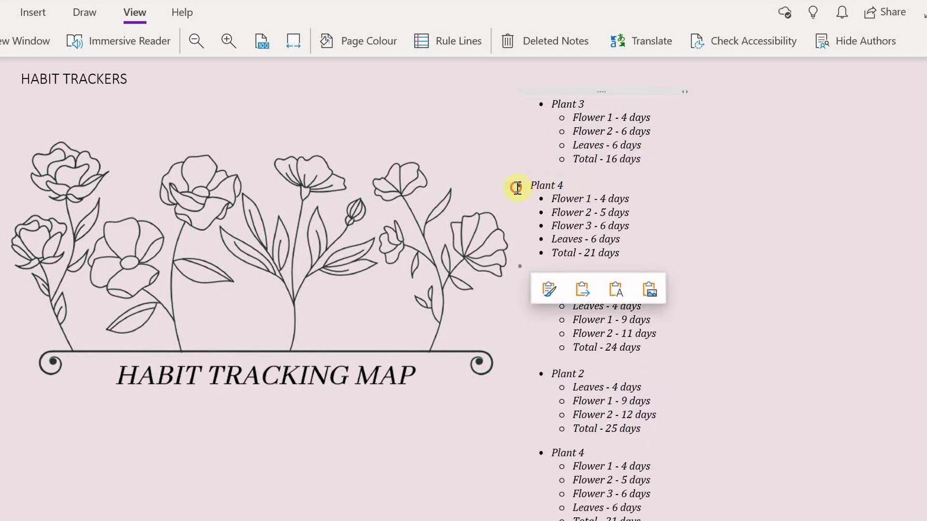
{"action": "left_click", "coordinate": [521, 186]}
{"action": "key", "text": "Tab"}
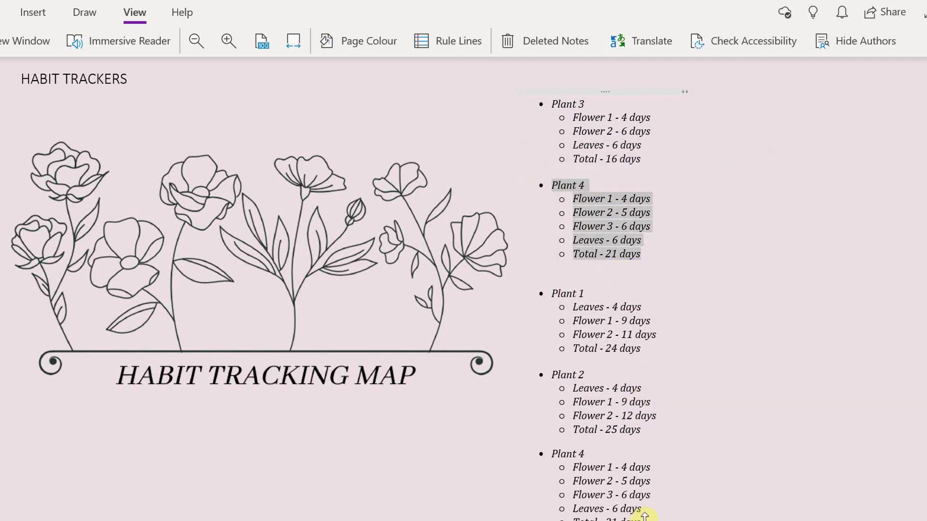
Step: Delete the original Plant 4 block at the end of the list and the extra blank line above Plant 1
{"action": "left_click", "coordinate": [541, 455]}
{"action": "key", "text": "Delete"}
{"action": "left_click", "coordinate": [543, 280]}
{"action": "key", "text": "BackSpace"}
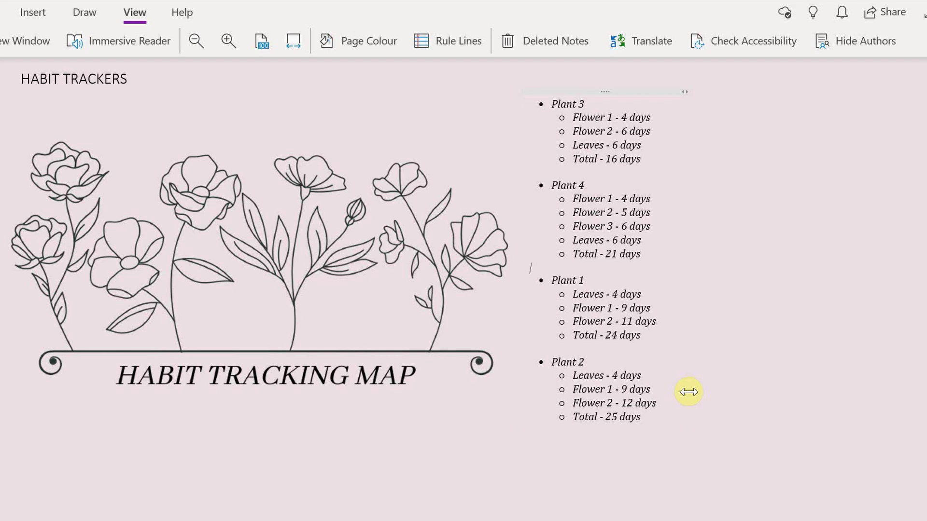
Step: Add a new text note "Journal" below the habit map and set its font to Brush Script MT
{"action": "left_click", "coordinate": [218, 454]}
{"action": "type", "text": "Journal"}
{"action": "double_click", "coordinate": [231, 455]}
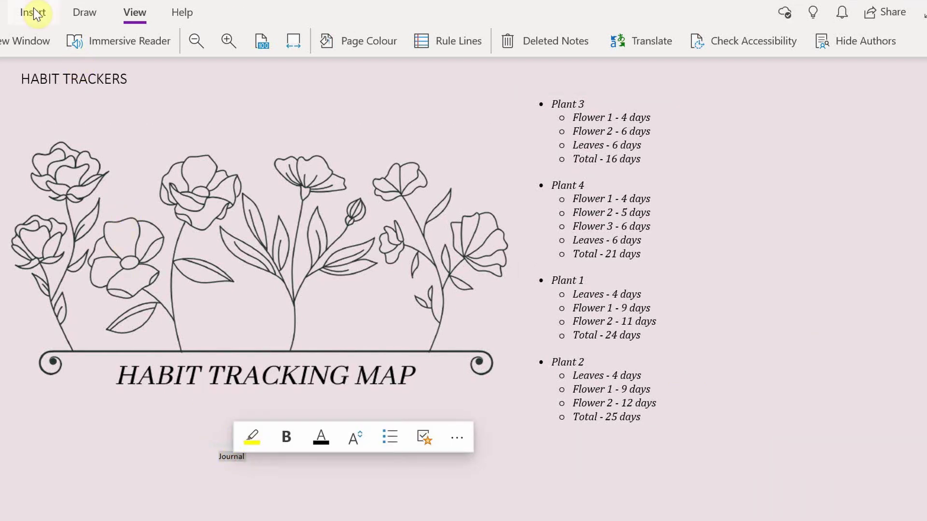
{"action": "left_click", "coordinate": [3, 12]}
{"action": "left_click", "coordinate": [140, 41]}
{"action": "left_click", "coordinate": [141, 247]}
Step: Enlarge the "Journal" text to font size 72
{"action": "left_click", "coordinate": [192, 41]}
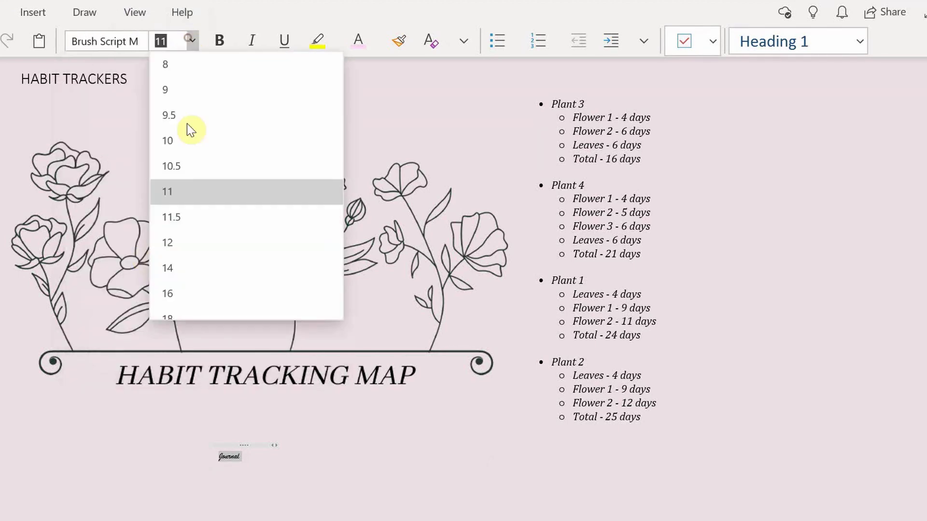
{"action": "left_click", "coordinate": [187, 267]}
{"action": "left_click", "coordinate": [192, 41]}
{"action": "left_click", "coordinate": [200, 264]}
{"action": "left_click", "coordinate": [192, 41]}
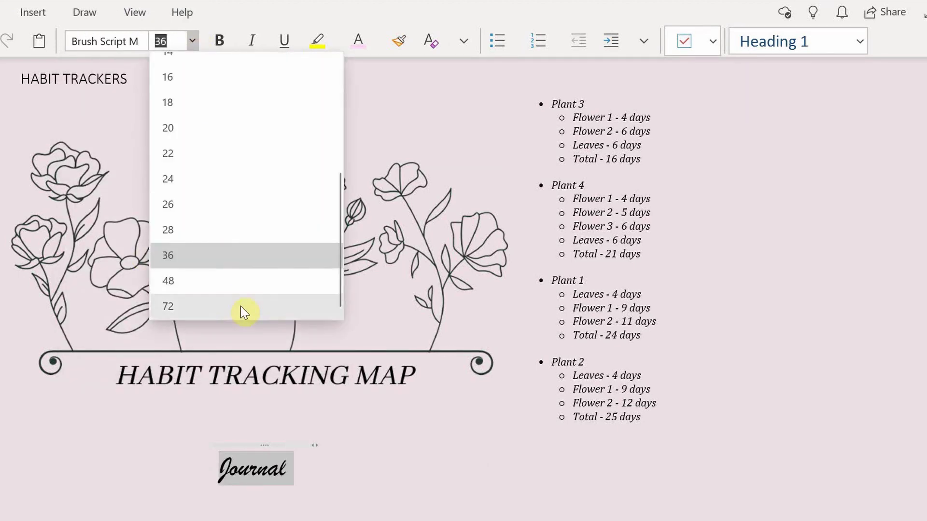
{"action": "left_click", "coordinate": [241, 306]}
{"action": "left_click", "coordinate": [352, 500]}
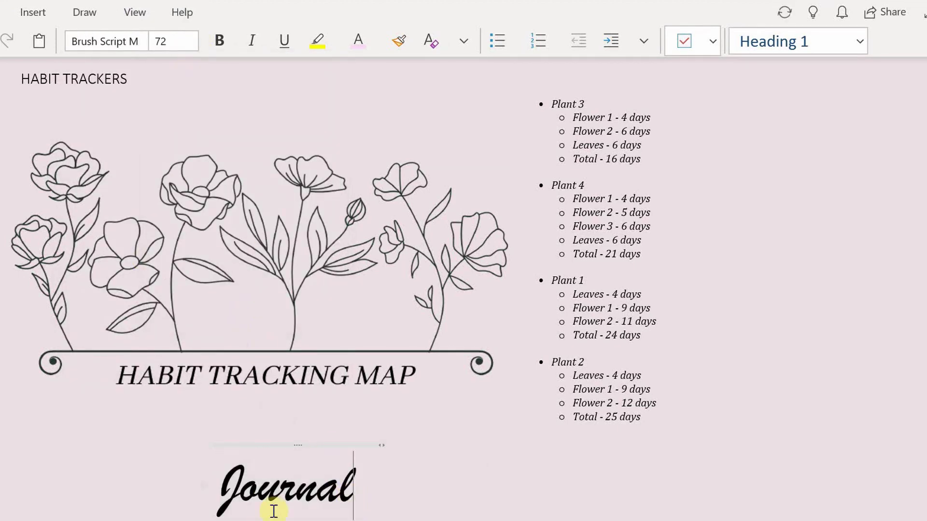
Step: Move the "Journal" note up so it sits directly beneath the HABIT TRACKING MAP caption
{"action": "left_click", "coordinate": [273, 497]}
{"action": "mouse_move", "coordinate": [265, 445]}
{"action": "left_mouse_down"}
{"action": "mouse_move", "coordinate": [253, 375]}
{"action": "mouse_move", "coordinate": [221, 380]}
{"action": "mouse_move", "coordinate": [253, 376]}
{"action": "left_mouse_up"}
{"action": "left_click", "coordinate": [234, 373]}
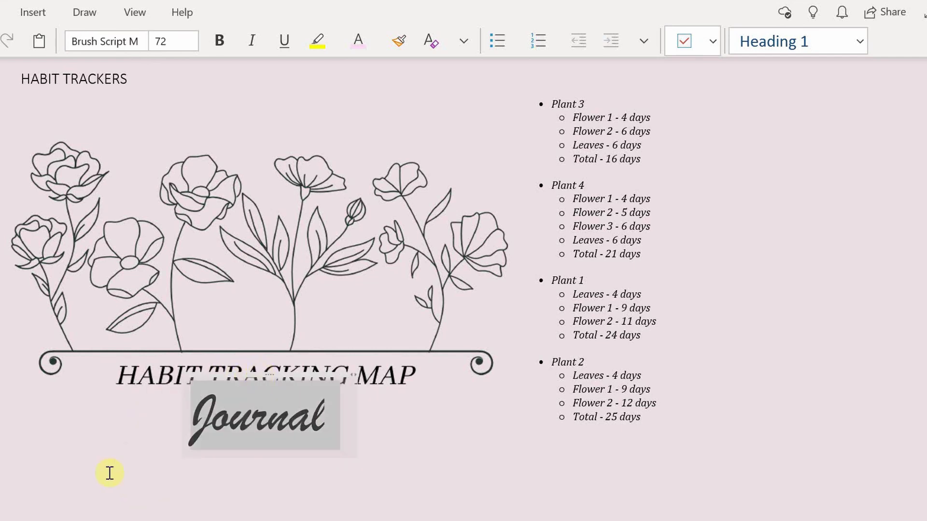
{"action": "left_click", "coordinate": [109, 472]}
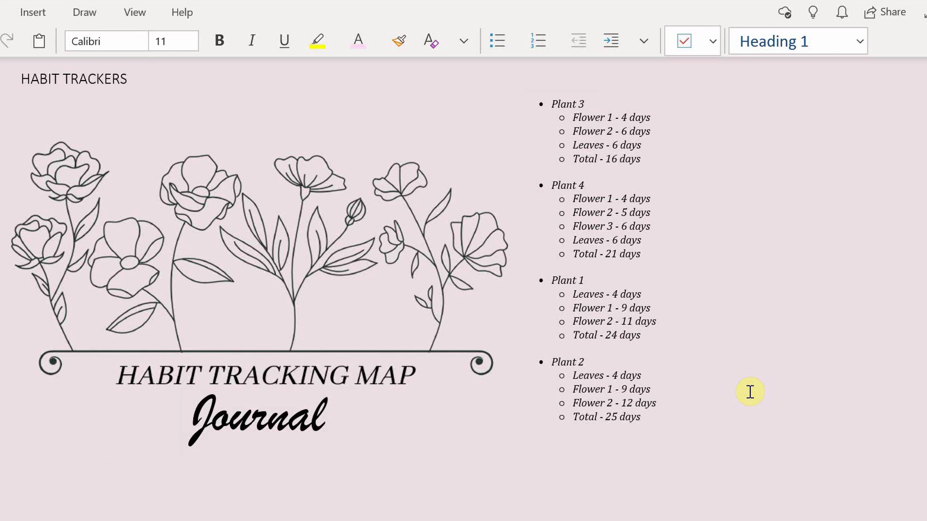
Step: Make the Plant 3 heading bold and remove its italics
{"action": "left_click_drag", "start_coordinate": [587, 103], "coordinate": [554, 106]}
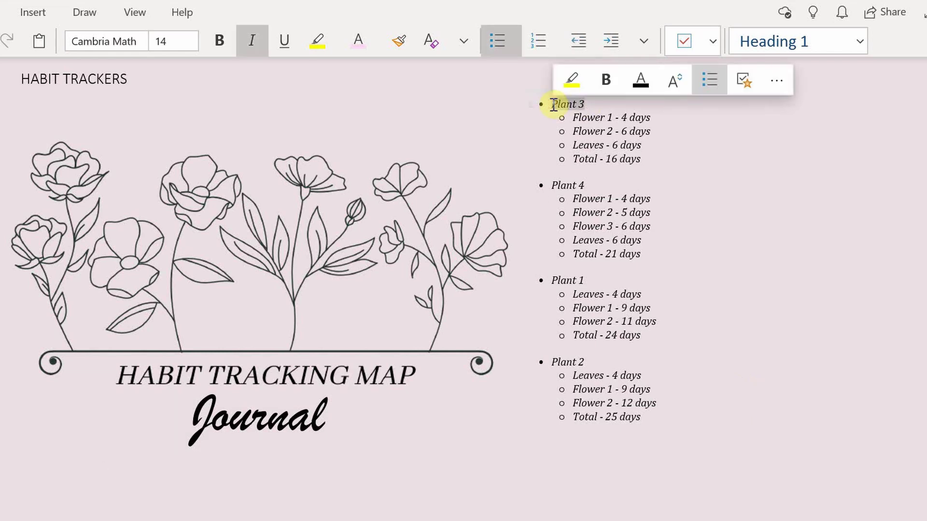
{"action": "left_click", "coordinate": [219, 41]}
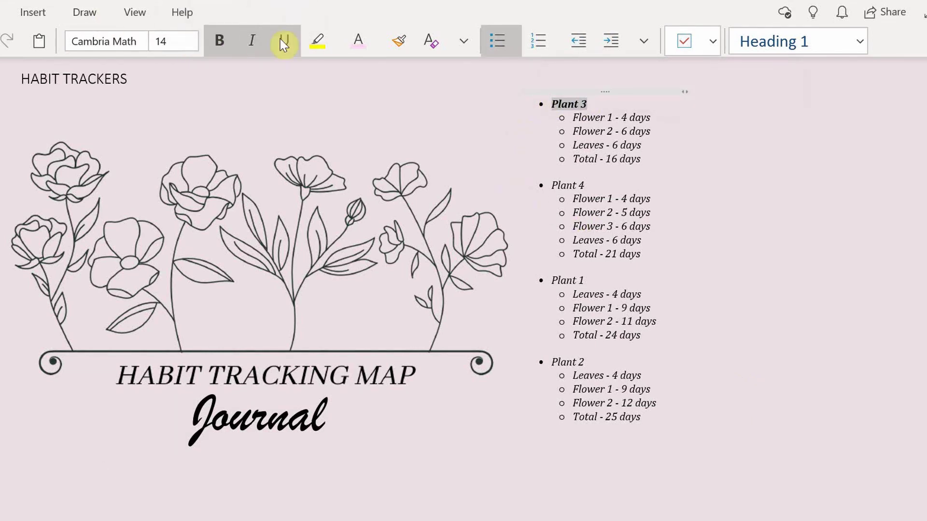
{"action": "left_click", "coordinate": [251, 40]}
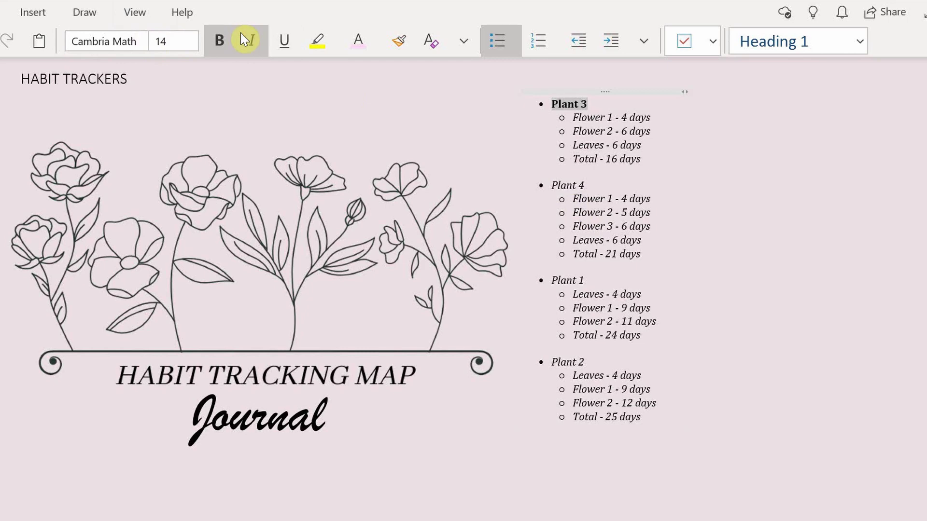
Step: Try a few recently used fonts on the Plant 3 heading, including Sitka Banner and Verdana Pro
{"action": "left_click", "coordinate": [139, 42]}
{"action": "left_click", "coordinate": [160, 161]}
{"action": "left_click", "coordinate": [142, 41]}
{"action": "left_click", "coordinate": [188, 217]}
{"action": "left_click", "coordinate": [142, 41]}
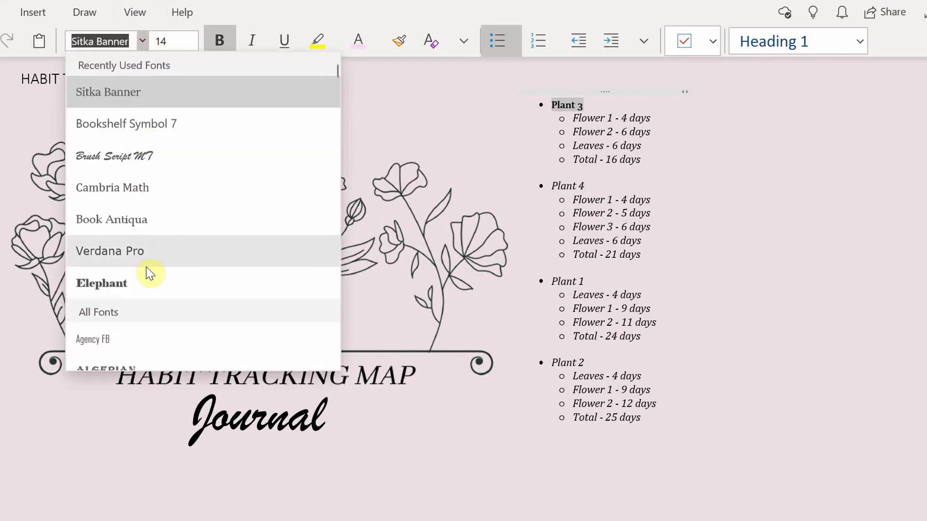
{"action": "left_click", "coordinate": [145, 248]}
Step: Try the Bahnschrift Light font on the Plant 3 heading
{"action": "left_click", "coordinate": [142, 41]}
{"action": "scroll", "coordinate": [108, 274], "scroll_direction": "down", "scroll_amount": 2}
{"action": "scroll", "coordinate": [120, 130], "scroll_direction": "up", "scroll_amount": 3}
{"action": "scroll", "coordinate": [122, 125], "scroll_direction": "down", "scroll_amount": 5}
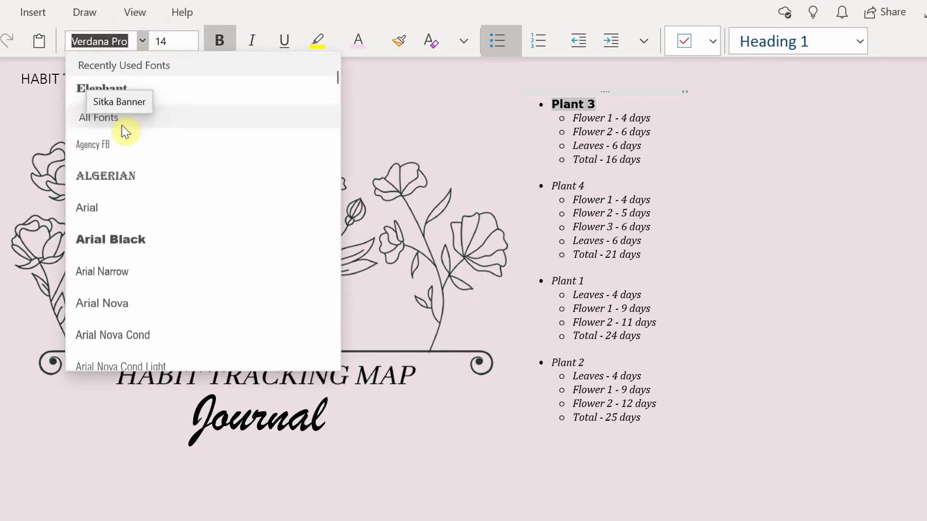
{"action": "scroll", "coordinate": [107, 227], "scroll_direction": "up", "scroll_amount": 3}
{"action": "scroll", "coordinate": [106, 222], "scroll_direction": "down", "scroll_amount": 5}
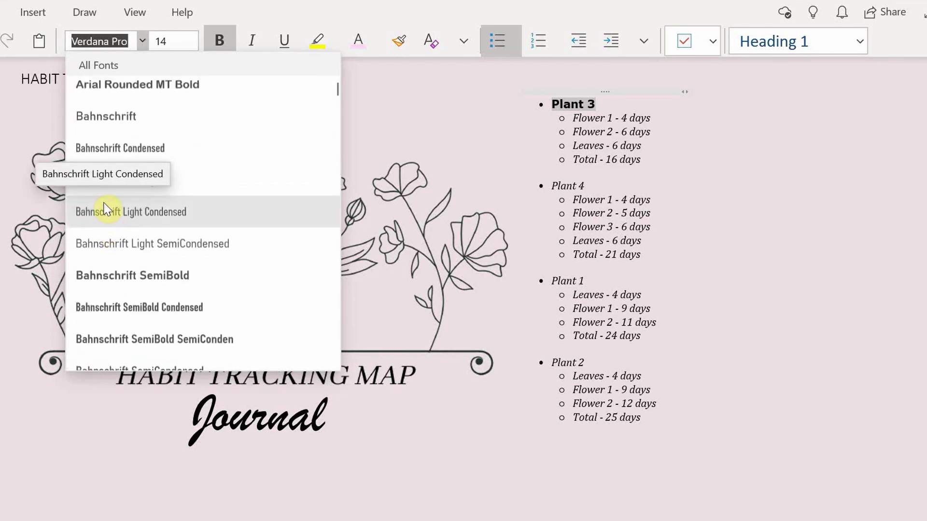
{"action": "left_click", "coordinate": [128, 188]}
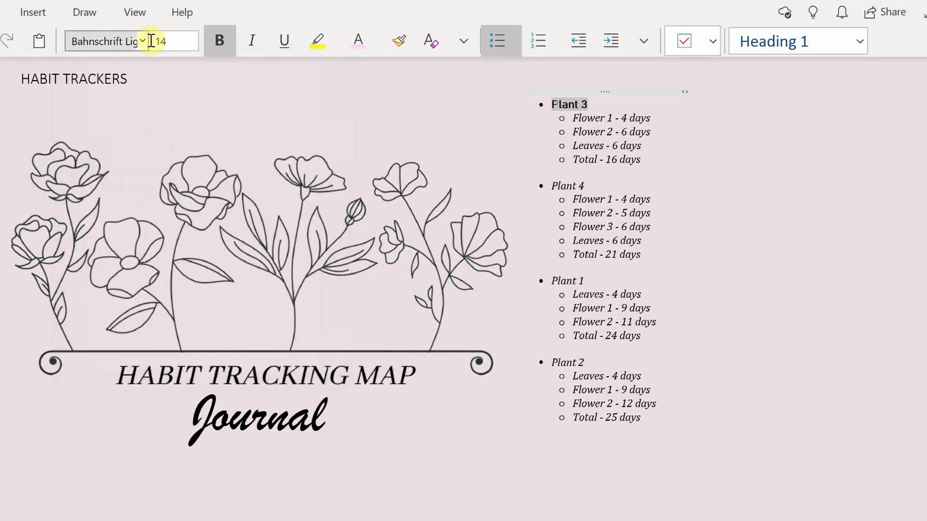
Step: Try the Bookshelf Symbol 7 and Bodoni MT fonts on the Plant 3 heading
{"action": "left_click", "coordinate": [142, 41]}
{"action": "scroll", "coordinate": [145, 188], "scroll_direction": "up", "scroll_amount": 6}
{"action": "left_click", "coordinate": [114, 91]}
{"action": "left_click", "coordinate": [142, 41]}
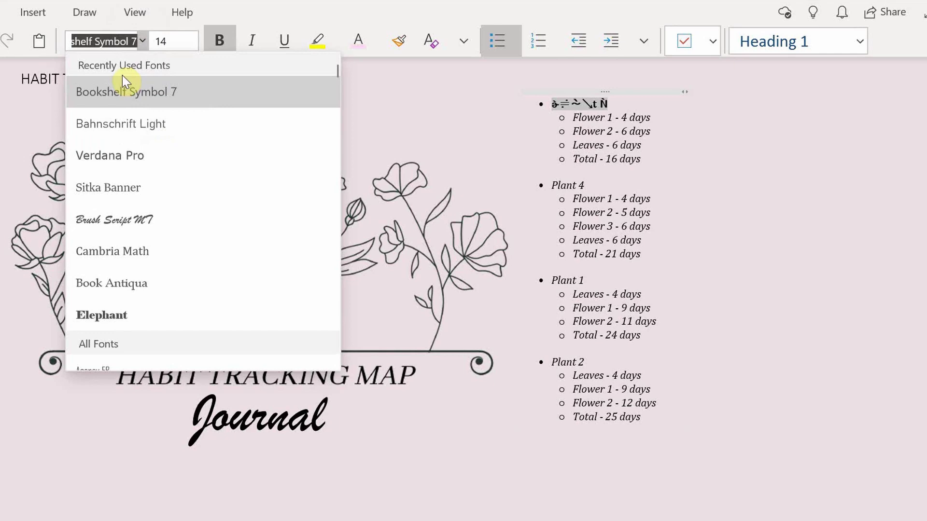
{"action": "scroll", "coordinate": [241, 214], "scroll_direction": "down", "scroll_amount": 10}
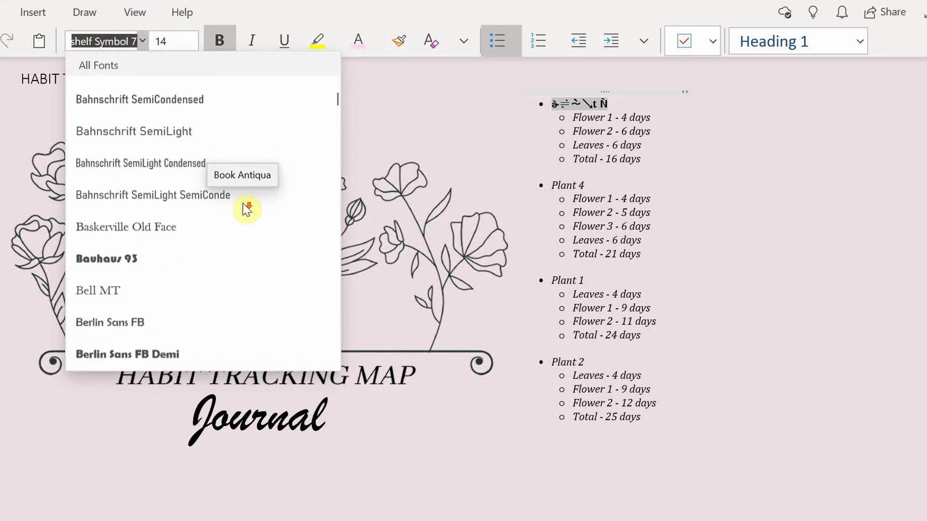
{"action": "left_click", "coordinate": [178, 185]}
Step: Set the Plant 3 heading to Calibri and make it italic again
{"action": "left_click", "coordinate": [142, 41]}
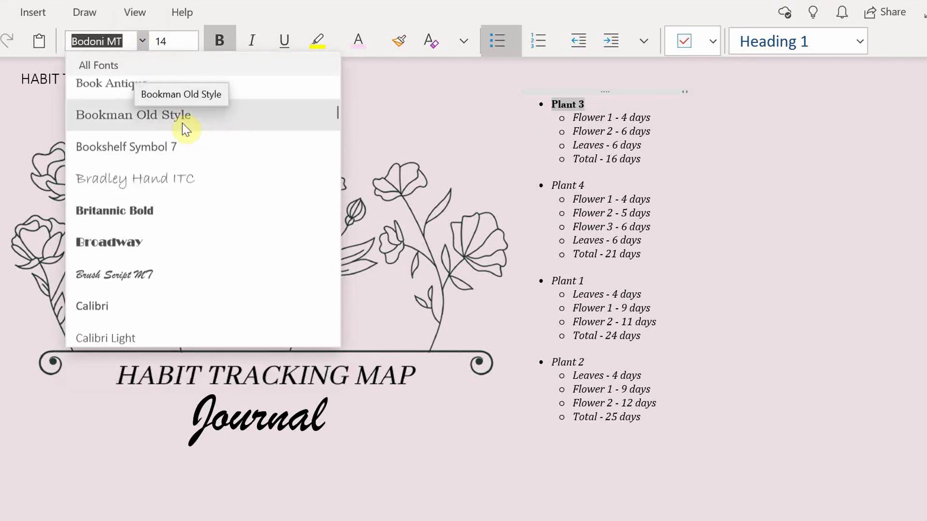
{"action": "left_click", "coordinate": [116, 307]}
{"action": "left_click", "coordinate": [251, 40]}
{"action": "left_click", "coordinate": [586, 107]}
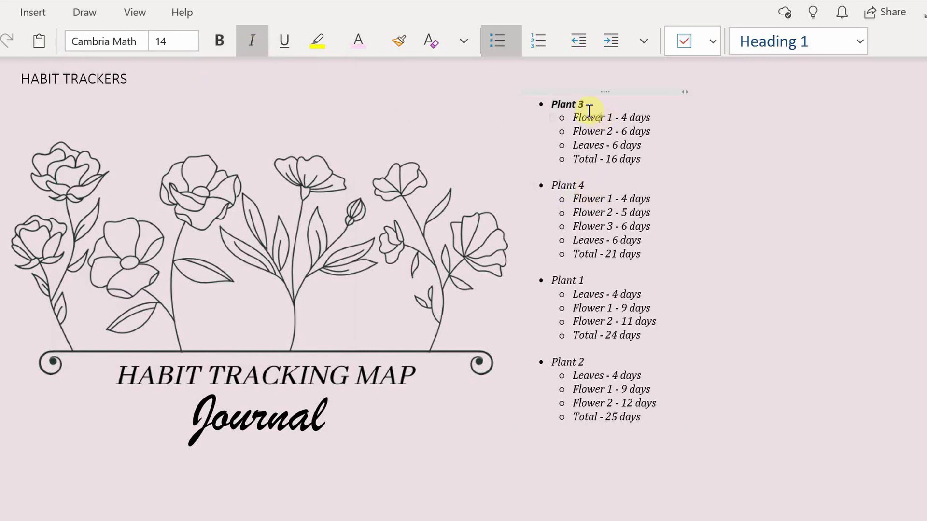
Step: Format all four plant headings consistently in bold italic Cambria Math
{"action": "left_click", "coordinate": [584, 186]}
{"action": "triple_click", "coordinate": [585, 186]}
{"action": "left_click", "coordinate": [116, 41]}
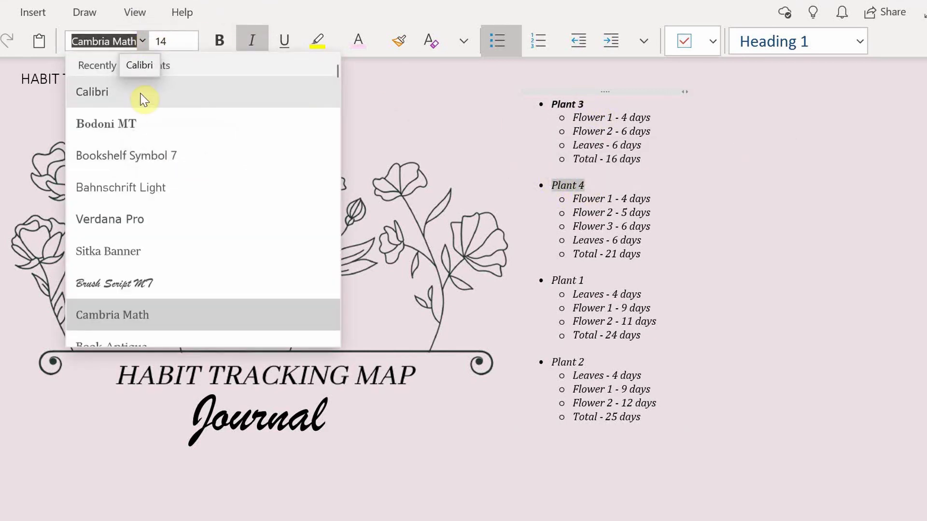
{"action": "left_click", "coordinate": [571, 102]}
Step: Append habits to Plant 3: Flower 1 - draw or doodle, Flower 2 - go for a walk, Leaves - light a candle
{"action": "left_click", "coordinate": [673, 119]}
{"action": "type", "text": "- dra"}
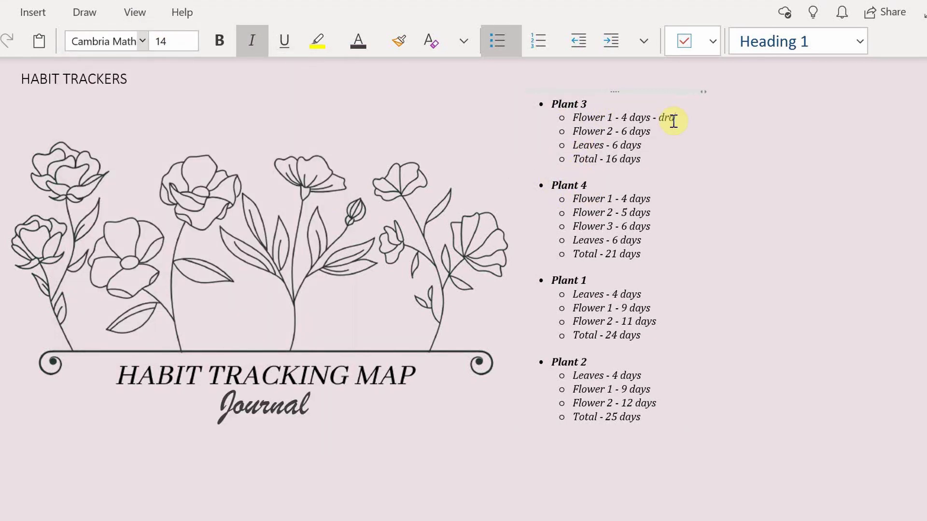
{"action": "type", "text": "w or doodle"}
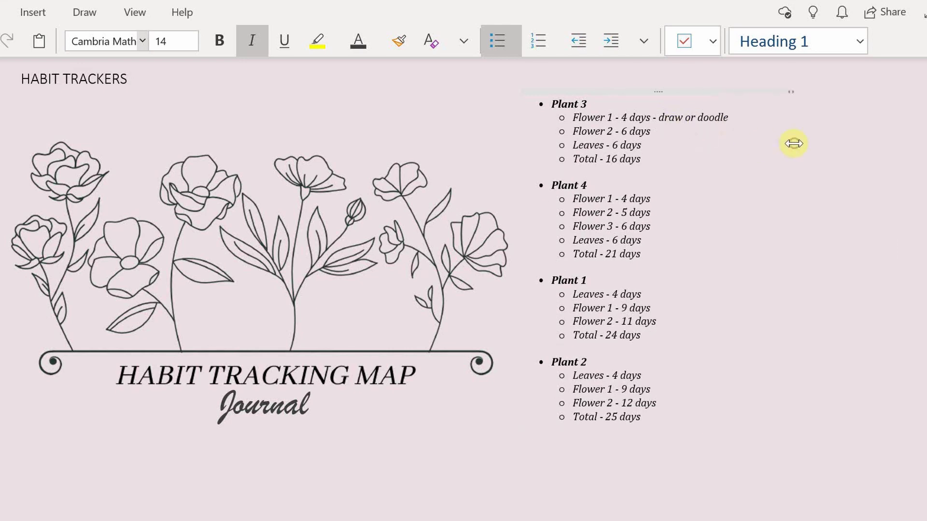
{"action": "left_click", "coordinate": [688, 138]}
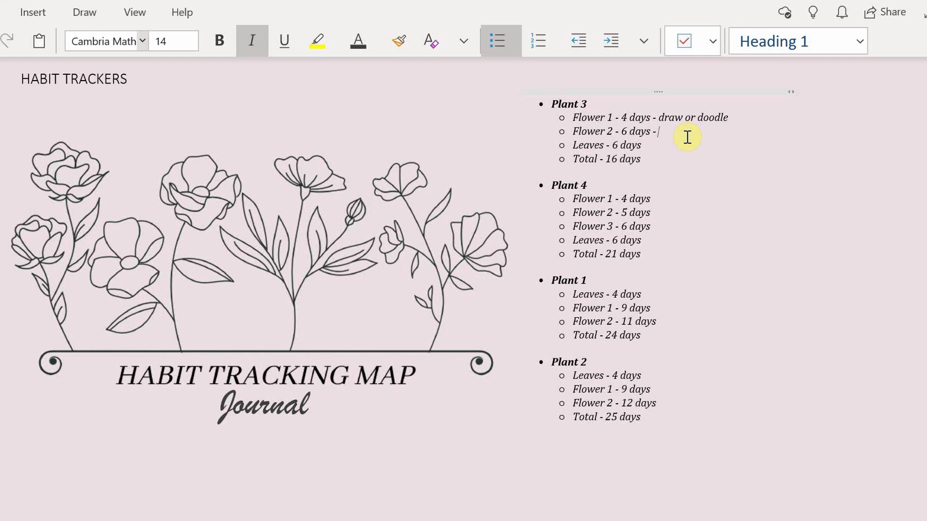
{"action": "type", "text": "go for a walk"}
{"action": "left_click", "coordinate": [675, 145]}
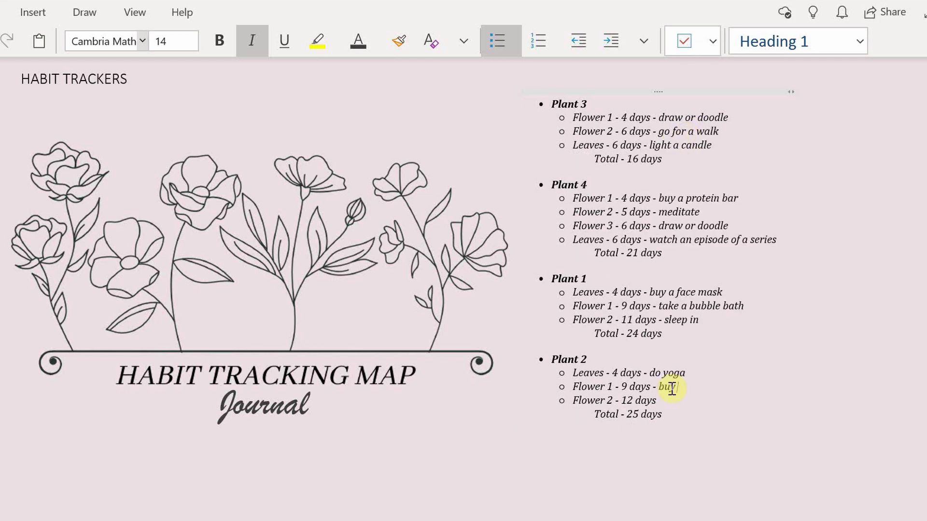
Step: Complete Plant 2's habits: Flower 1 - buy strawberries as a snack, Flower 2 - get a manicure done
{"action": "type", "text": "strawberries as a snack"}
{"action": "left_click", "coordinate": [674, 405]}
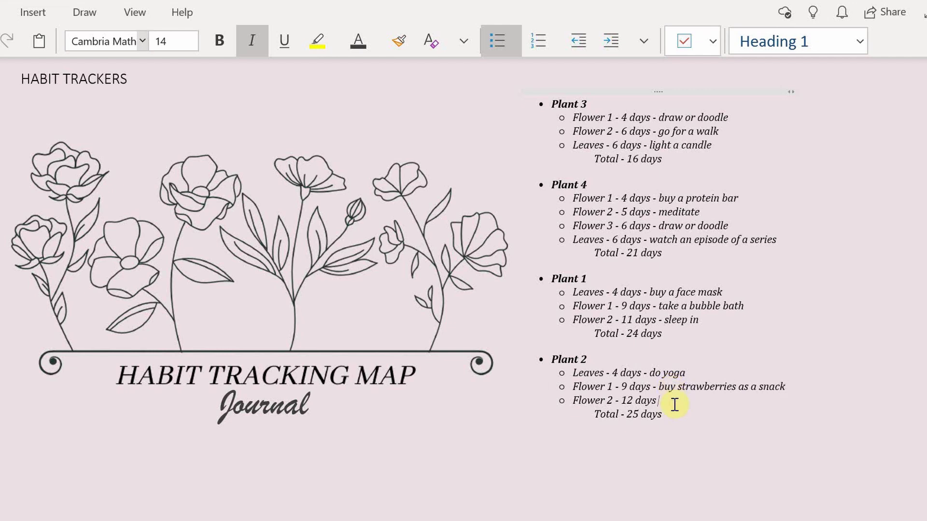
{"action": "type", "text": "get a manicure done"}
Step: Remove the italic formatting from the Total lines of all four plants in the legend
{"action": "triple_click", "coordinate": [665, 417]}
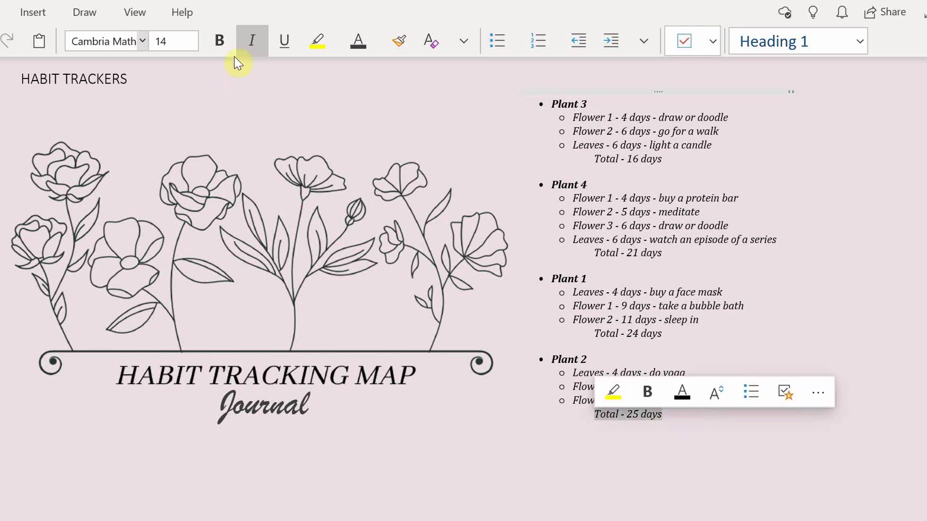
{"action": "left_click", "coordinate": [251, 41]}
{"action": "triple_click", "coordinate": [662, 335]}
{"action": "left_click", "coordinate": [251, 41]}
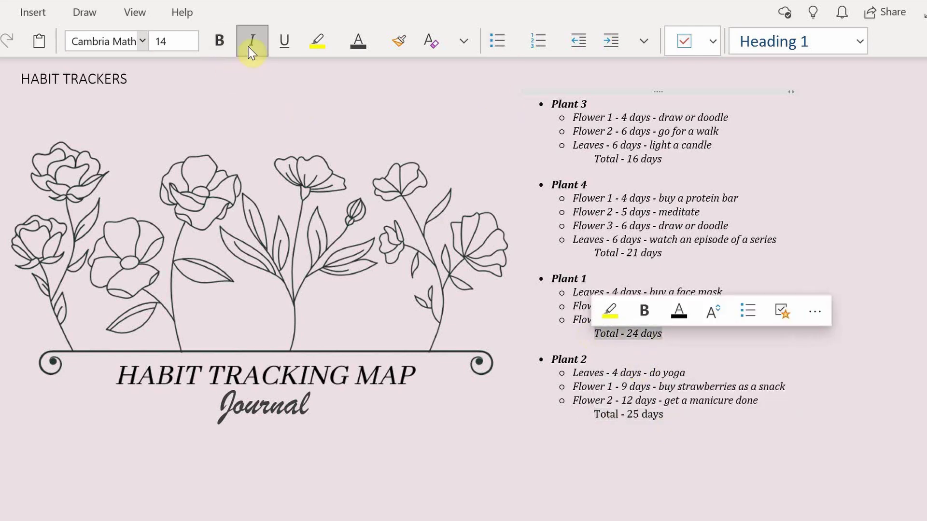
{"action": "triple_click", "coordinate": [664, 254]}
{"action": "left_click", "coordinate": [249, 46]}
{"action": "triple_click", "coordinate": [591, 159]}
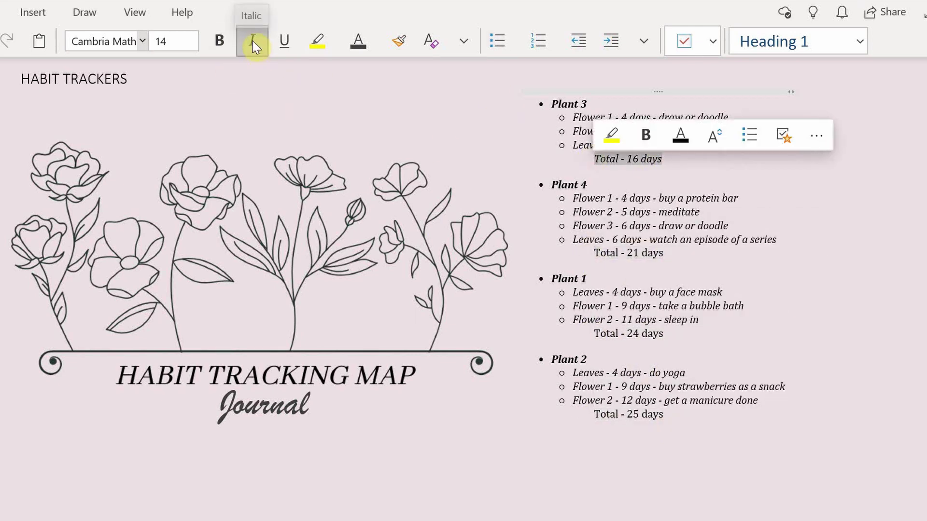
{"action": "left_click", "coordinate": [251, 42]}
{"action": "left_click", "coordinate": [642, 468]}
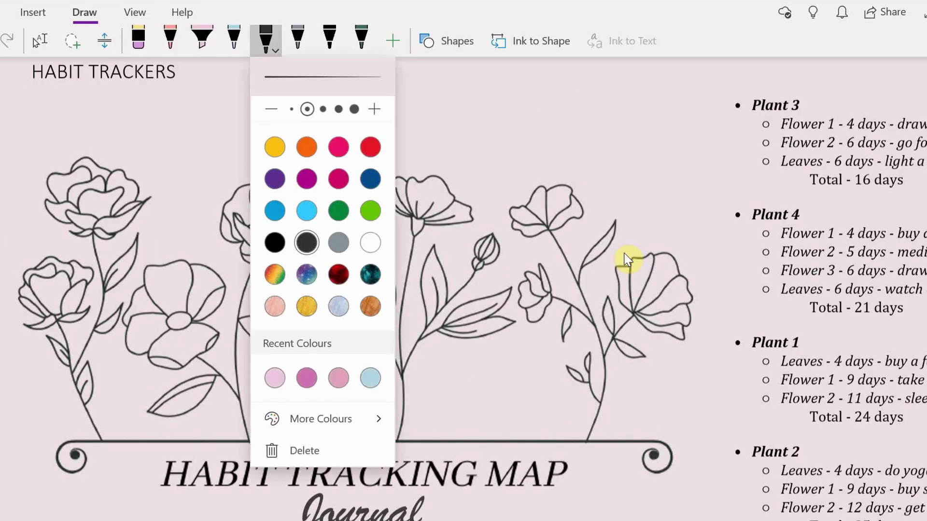
Step: Handwrite numbers 1, 2 and 3 beside the flowers of each plant with the dark grey pen at its thinnest size
{"action": "left_click", "coordinate": [626, 259]}
{"action": "key", "text": "ctrl+z"}
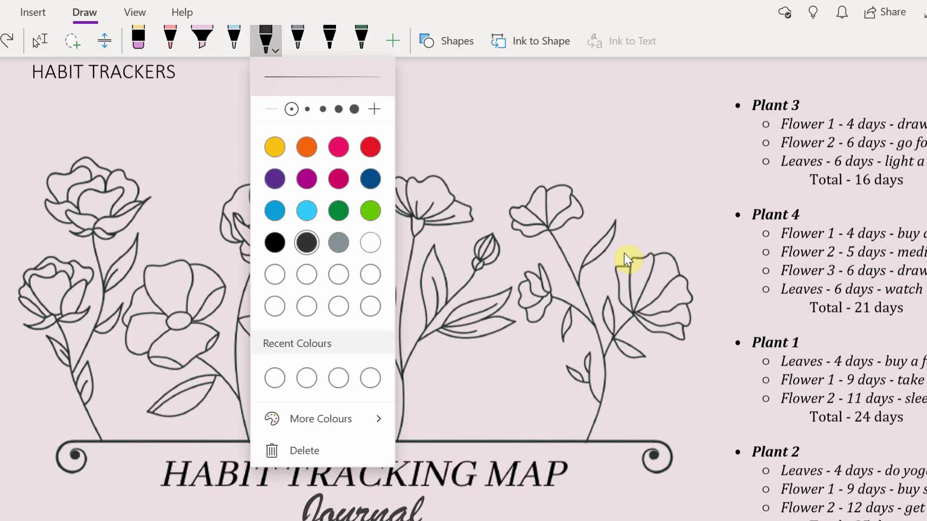
{"action": "left_click", "coordinate": [625, 256]}
{"action": "scroll", "coordinate": [624, 257], "scroll_direction": "down", "scroll_amount": 2}
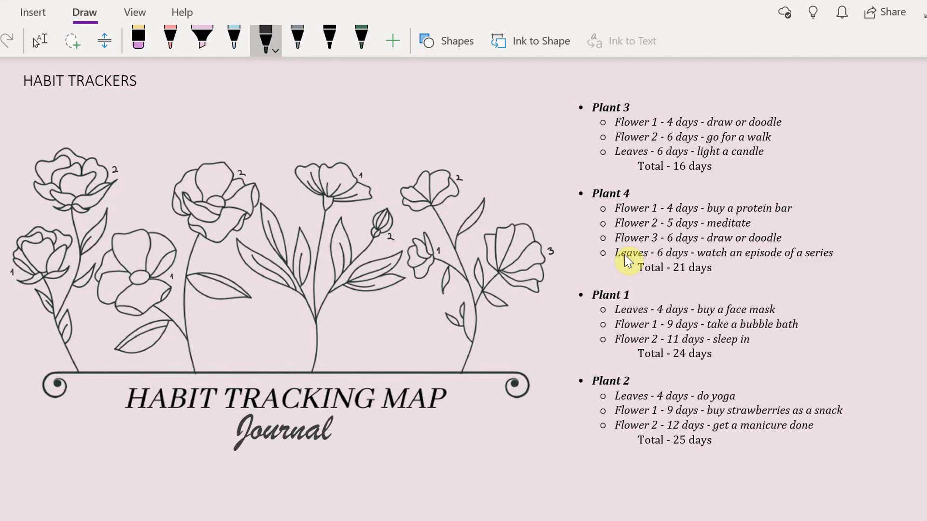
Step: Colour the centre petal of Plant 1's Flower 1 in salmon pink within its outline
{"action": "scroll", "coordinate": [447, 298], "scroll_direction": "up", "scroll_amount": 5}
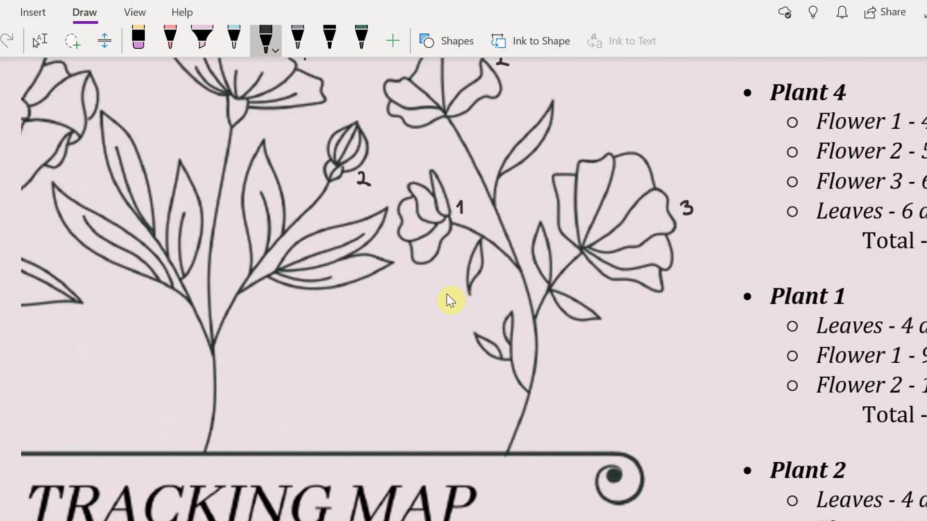
{"action": "scroll", "coordinate": [447, 296], "scroll_direction": "down", "scroll_amount": 5}
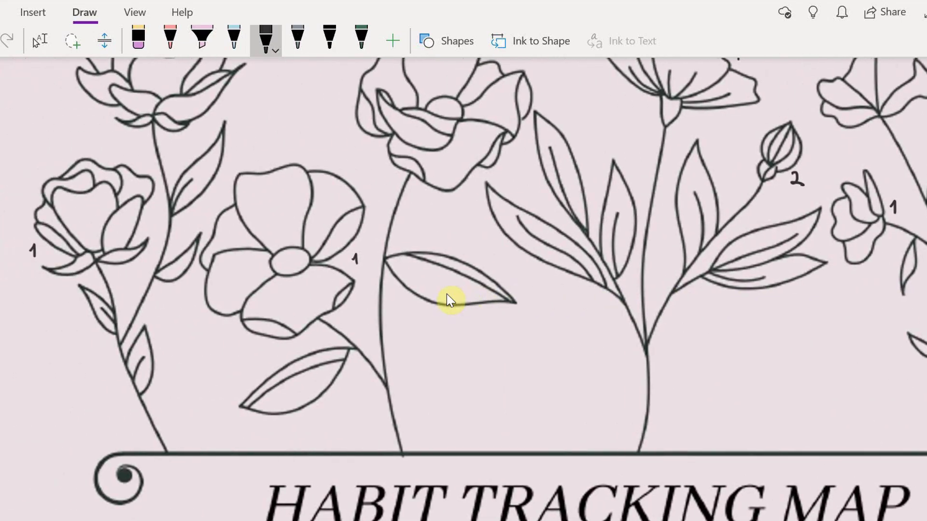
{"action": "left_click", "coordinate": [170, 40]}
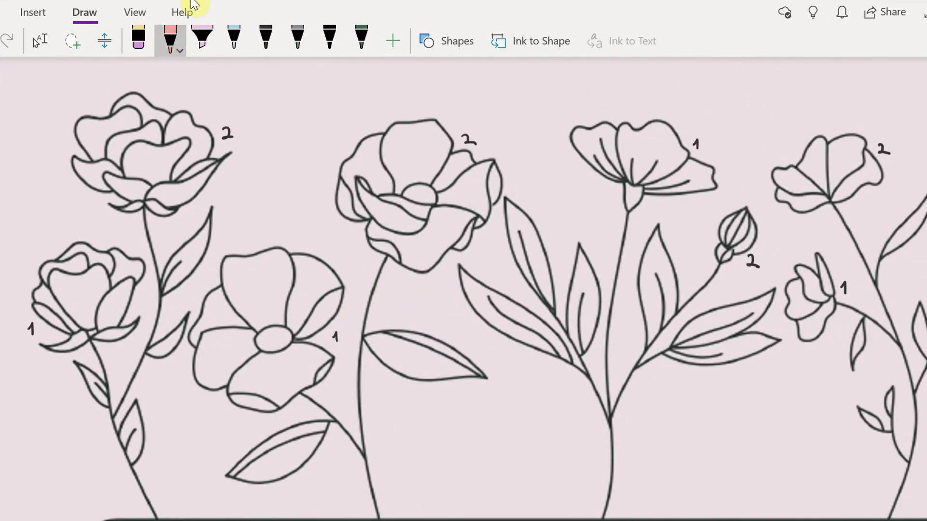
{"action": "left_click_drag", "start_coordinate": [95, 287], "coordinate": [84, 308]}
{"action": "left_click", "coordinate": [170, 41]}
{"action": "left_click", "coordinate": [211, 178]}
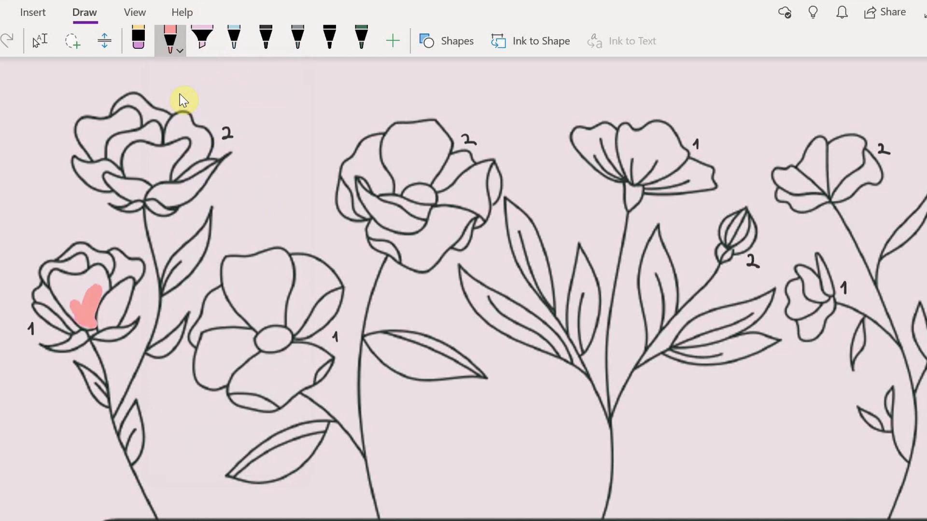
{"action": "left_click_drag", "start_coordinate": [62, 278], "coordinate": [99, 271]}
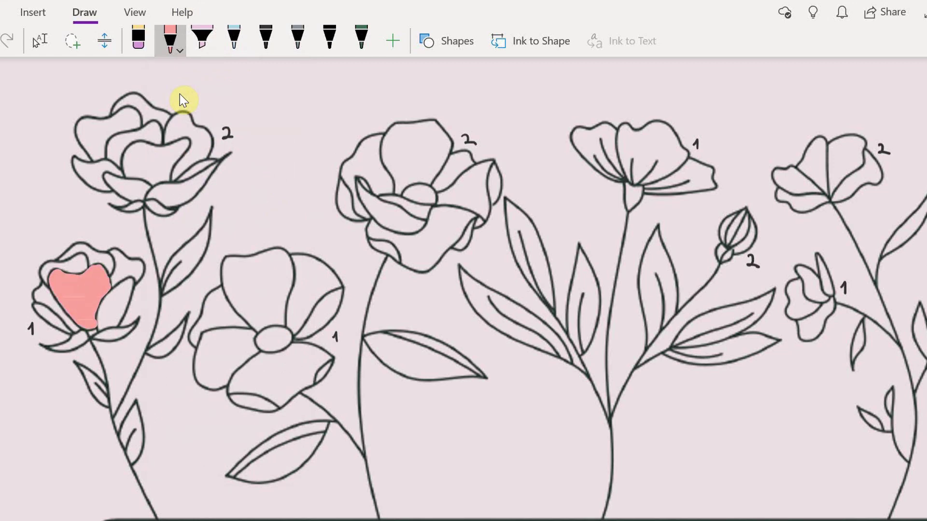
Step: Select the salmon pink ink on the centre petal and change its stacking order relative to the flower picture
{"action": "left_click", "coordinate": [72, 40]}
{"action": "scroll", "coordinate": [20, 311], "scroll_direction": "down", "scroll_amount": 2}
{"action": "scroll", "coordinate": [20, 311], "scroll_direction": "up", "scroll_amount": 3}
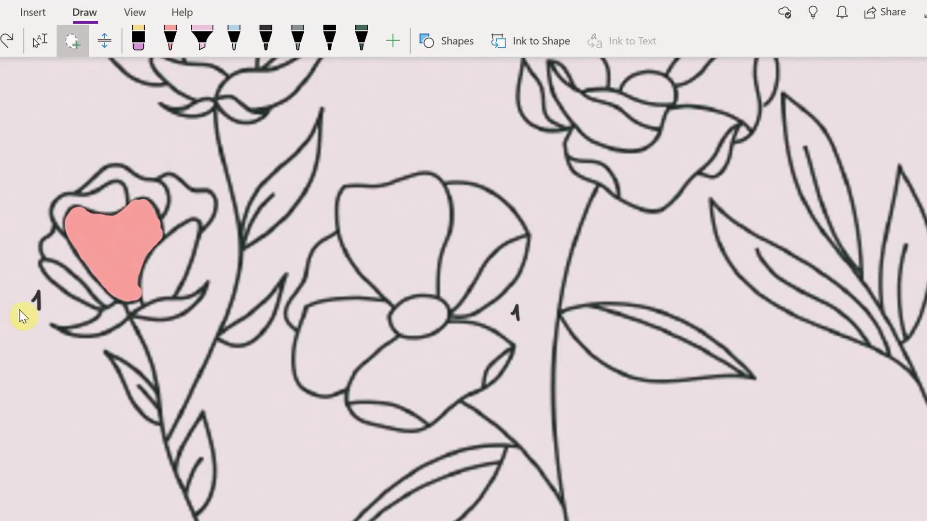
{"action": "mouse_move", "coordinate": [88, 190]}
{"action": "left_mouse_down"}
{"action": "mouse_move", "coordinate": [75, 238]}
{"action": "mouse_move", "coordinate": [88, 190]}
{"action": "left_mouse_up"}
{"action": "right_click", "coordinate": [81, 273]}
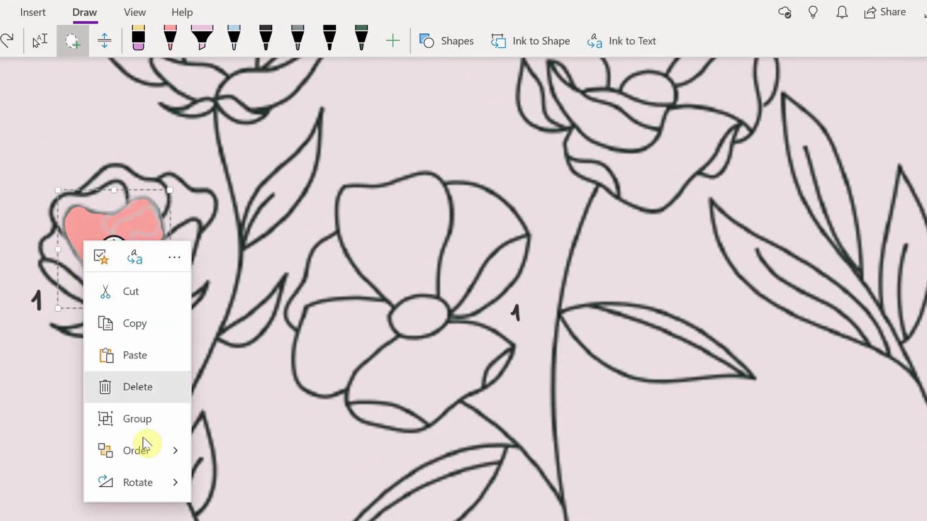
{"action": "mouse_move", "coordinate": [165, 450]}
{"action": "left_click", "coordinate": [270, 449]}
{"action": "scroll", "coordinate": [76, 114], "scroll_direction": "down", "scroll_amount": 2}
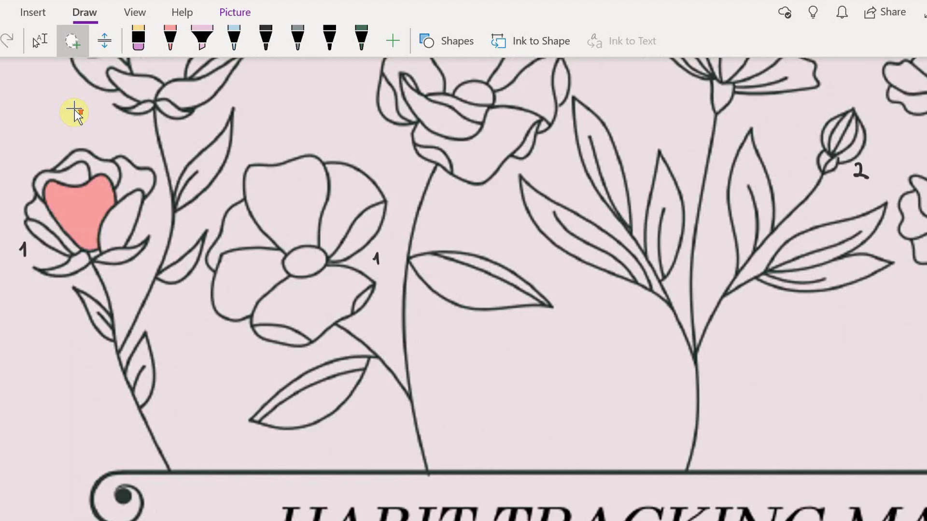
Step: Fill the right petal of Plant 1's Flower 1 with the mauve pink highlighter at its thinnest size
{"action": "scroll", "coordinate": [74, 110], "scroll_direction": "up", "scroll_amount": 1}
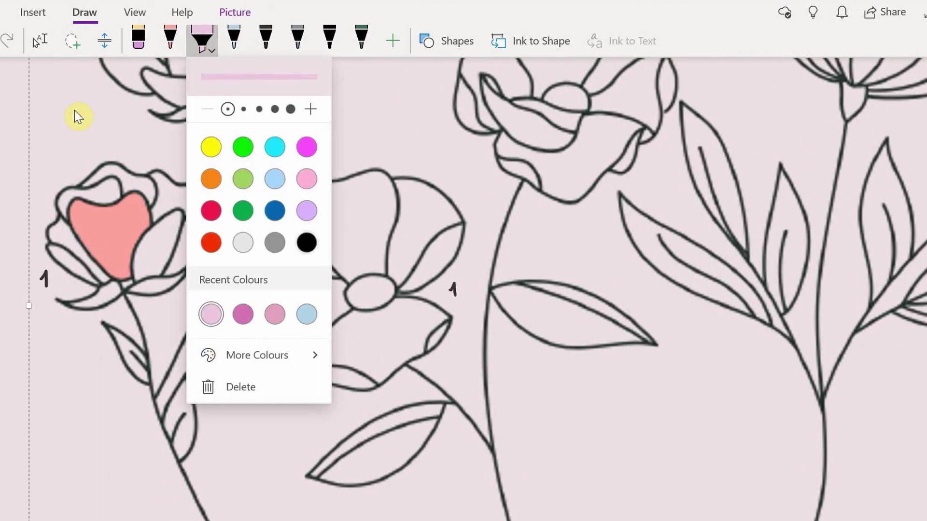
{"action": "left_click", "coordinate": [274, 315]}
{"action": "mouse_move", "coordinate": [156, 232]}
{"action": "left_mouse_down"}
{"action": "mouse_move", "coordinate": [165, 261]}
{"action": "mouse_move", "coordinate": [145, 267]}
{"action": "left_mouse_up"}
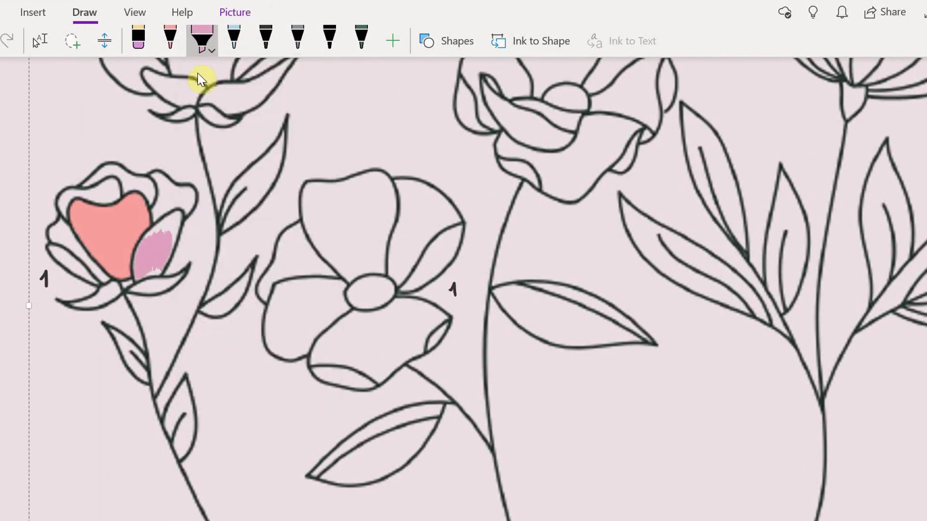
{"action": "left_click_drag", "start_coordinate": [159, 234], "coordinate": [174, 218]}
Step: Colour the remaining petals of Plant 1's Flower 1 in custom pink and red shades
{"action": "left_click", "coordinate": [202, 40]}
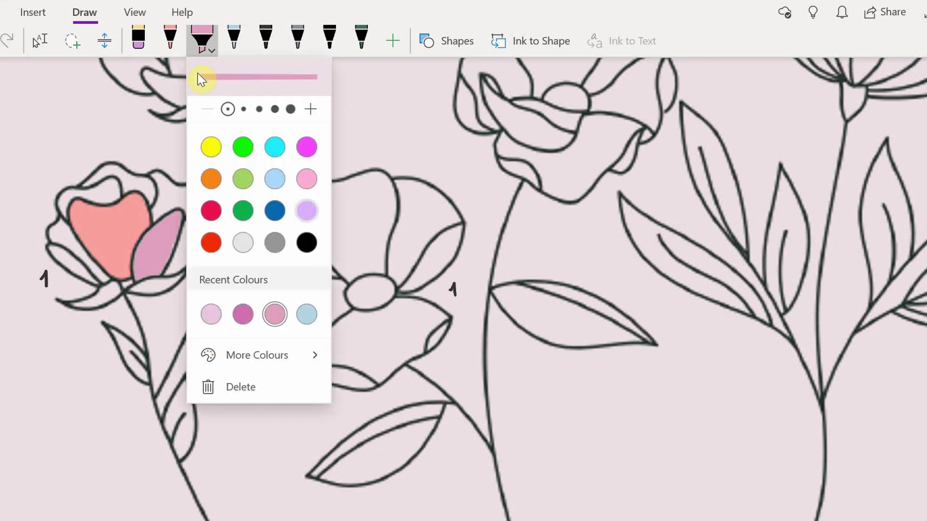
{"action": "left_click", "coordinate": [257, 355]}
{"action": "left_click", "coordinate": [436, 222]}
{"action": "left_click", "coordinate": [252, 114]}
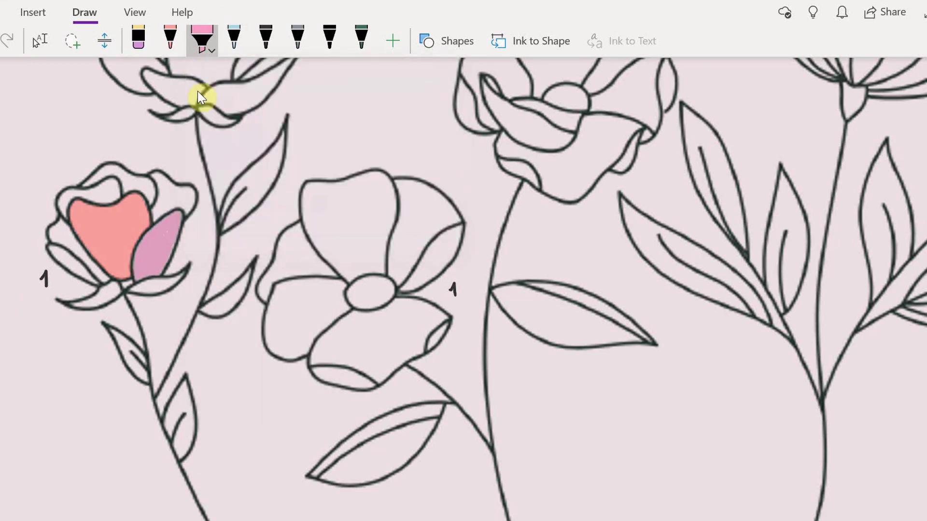
{"action": "scroll", "coordinate": [198, 91], "scroll_direction": "down", "scroll_amount": 3}
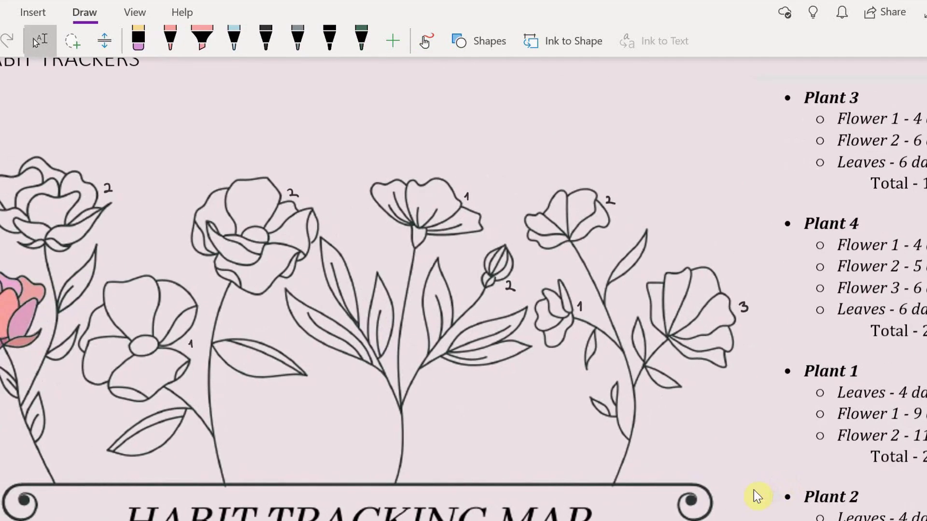
Step: Strike through "Flower 1 - 9 days" under Plant 1 in dark ink and highlight "take a bubble bath" in salmon pink
{"action": "scroll", "coordinate": [757, 496], "scroll_direction": "down", "scroll_amount": 1}
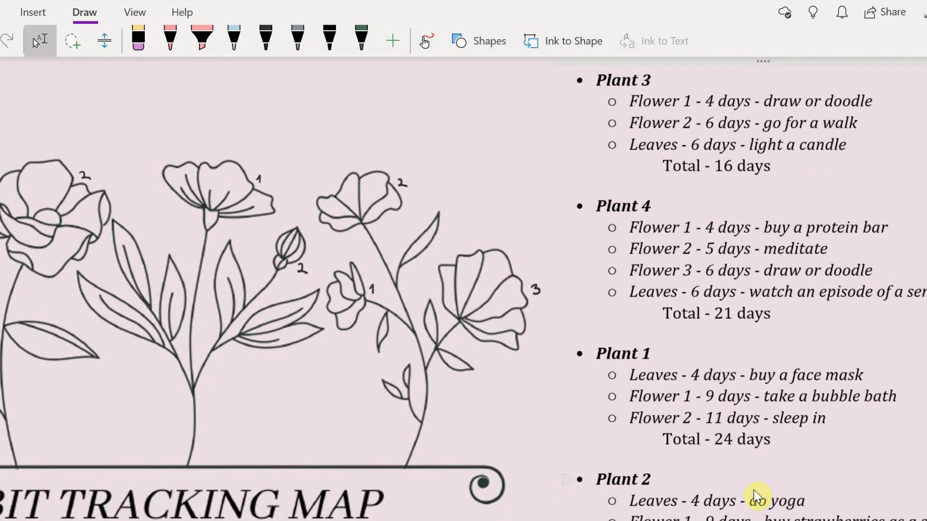
{"action": "left_click", "coordinate": [266, 39]}
{"action": "left_click_drag", "start_coordinate": [753, 396], "coordinate": [628, 397]}
{"action": "key", "text": "ctrl+z"}
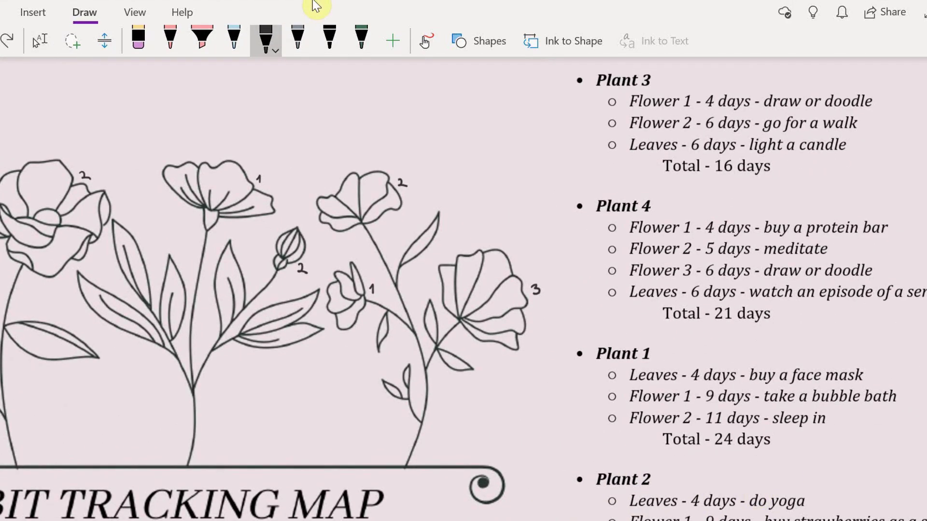
{"action": "left_click", "coordinate": [201, 39]}
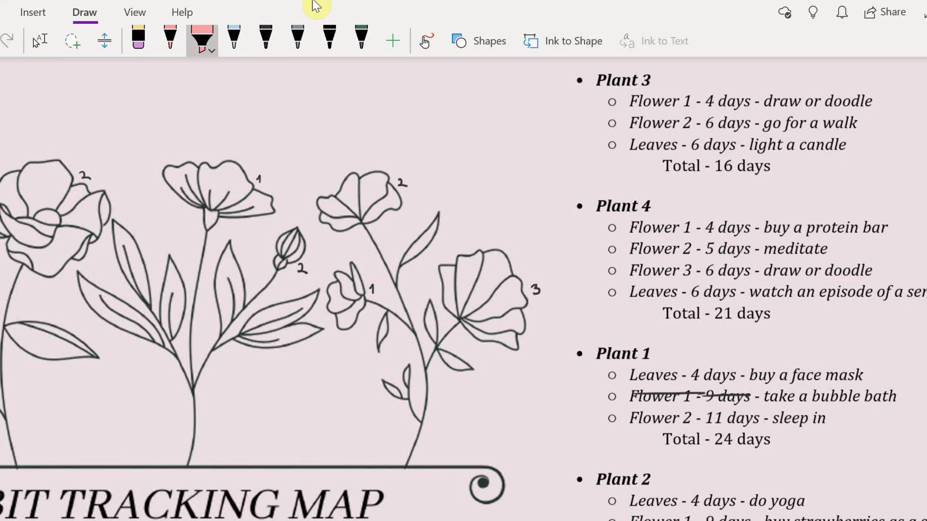
{"action": "left_click_drag", "start_coordinate": [764, 400], "coordinate": [898, 396]}
{"action": "left_click_drag", "start_coordinate": [552, 77], "coordinate": [535, 183]}
{"action": "left_click_drag", "start_coordinate": [556, 222], "coordinate": [556, 329]}
{"action": "key", "text": "ctrl+z"}
{"action": "key", "text": "ctrl+z"}
{"action": "key", "text": "Escape"}
Step: Fill the large middle petal of Plant 3's Flower 1 with the light blue highlighter
{"action": "scroll", "coordinate": [293, 177], "scroll_direction": "left", "scroll_amount": 3}
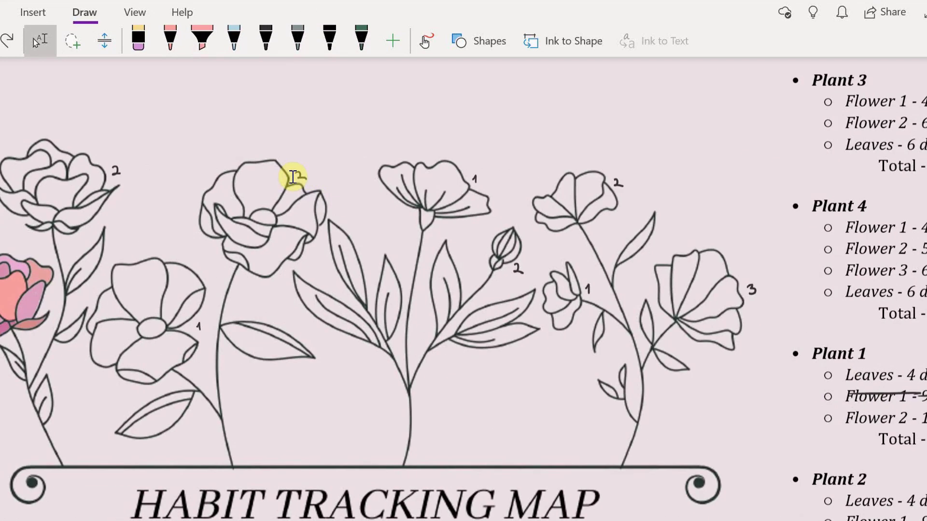
{"action": "scroll", "coordinate": [292, 177], "scroll_direction": "up", "scroll_amount": 1}
{"action": "scroll", "coordinate": [293, 177], "scroll_direction": "right", "scroll_amount": 1}
{"action": "scroll", "coordinate": [292, 177], "scroll_direction": "up", "scroll_amount": 3}
{"action": "left_click", "coordinate": [202, 40]}
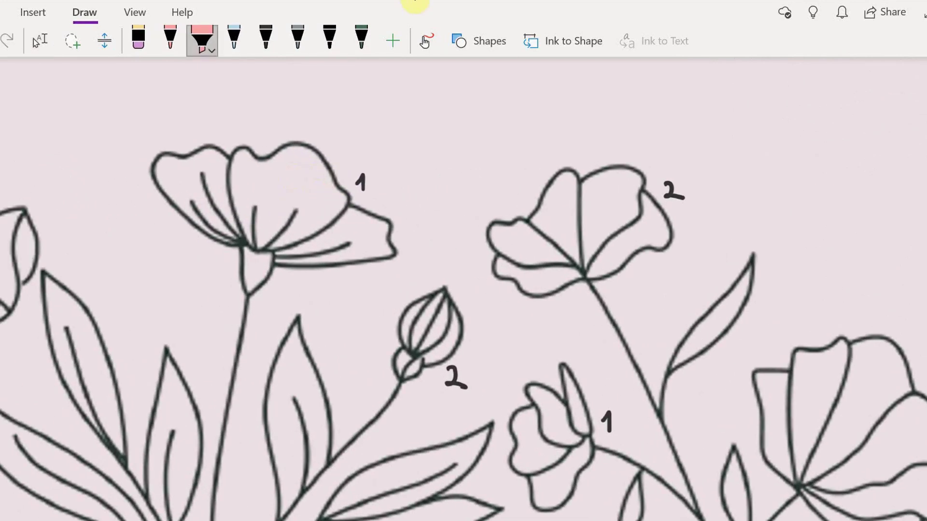
{"action": "left_click", "coordinate": [202, 40]}
{"action": "left_click", "coordinate": [275, 180]}
{"action": "mouse_move", "coordinate": [338, 198]}
{"action": "left_mouse_down"}
{"action": "mouse_move", "coordinate": [321, 220]}
{"action": "mouse_move", "coordinate": [275, 232]}
{"action": "mouse_move", "coordinate": [237, 162]}
{"action": "mouse_move", "coordinate": [260, 195]}
{"action": "mouse_move", "coordinate": [275, 162]}
{"action": "mouse_move", "coordinate": [330, 190]}
{"action": "mouse_move", "coordinate": [302, 193]}
{"action": "left_mouse_up"}
Step: Colour the left petal of Plant 3's Flower 1 in a custom muted blue with the second-thinnest highlighter size
{"action": "left_click", "coordinate": [202, 39]}
{"action": "left_click", "coordinate": [242, 109]}
{"action": "left_click", "coordinate": [202, 40]}
{"action": "left_click", "coordinate": [257, 356]}
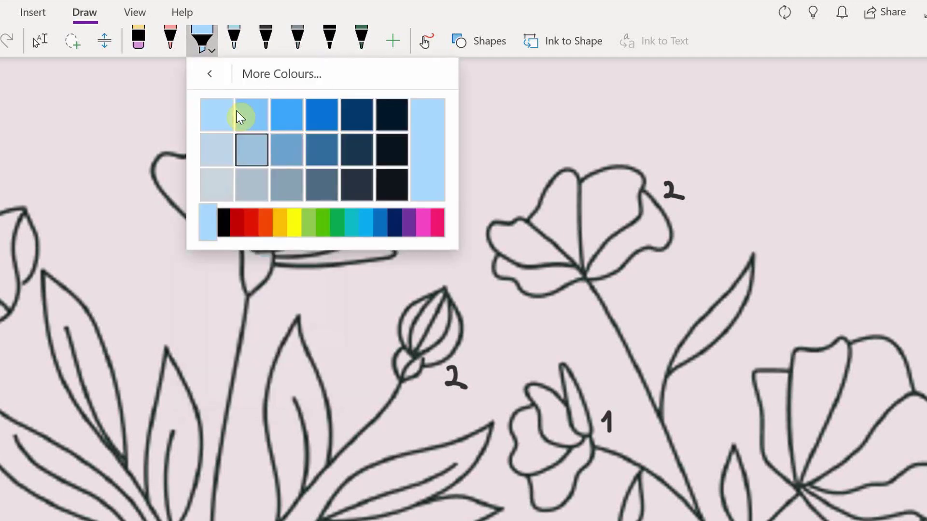
{"action": "left_click", "coordinate": [252, 150]}
{"action": "mouse_move", "coordinate": [207, 169]}
{"action": "left_mouse_down"}
{"action": "mouse_move", "coordinate": [222, 224]}
{"action": "mouse_move", "coordinate": [171, 176]}
{"action": "mouse_move", "coordinate": [215, 159]}
{"action": "left_mouse_up"}
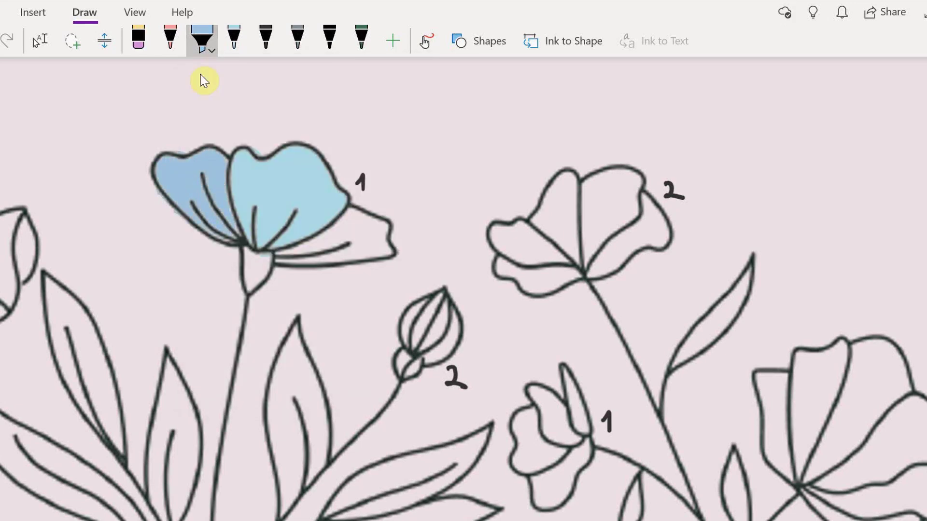
Step: Colour the right petal of Plant 3's Flower 1 in a custom muted blue
{"action": "left_click", "coordinate": [201, 39]}
{"action": "left_click", "coordinate": [265, 354]}
{"action": "left_click", "coordinate": [322, 150]}
{"action": "mouse_move", "coordinate": [340, 222]}
{"action": "left_mouse_down"}
{"action": "mouse_move", "coordinate": [382, 242]}
{"action": "mouse_move", "coordinate": [283, 260]}
{"action": "left_mouse_up"}
Step: Pick a custom cyan highlighter colour and fill the base beneath the petals of Plant 3's Flower 1
{"action": "left_click", "coordinate": [201, 38]}
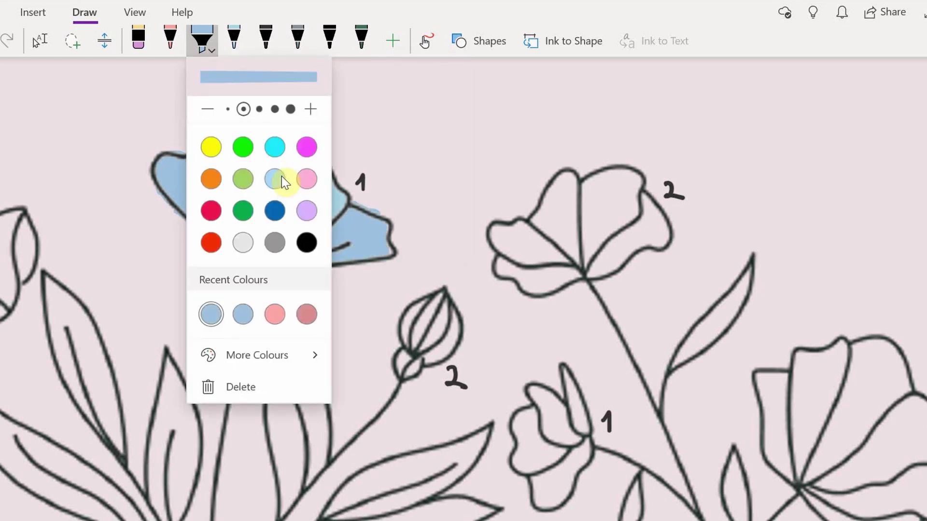
{"action": "left_click", "coordinate": [257, 356]}
{"action": "left_click", "coordinate": [252, 150]}
{"action": "left_click", "coordinate": [351, 222]}
{"action": "left_click", "coordinate": [252, 115]}
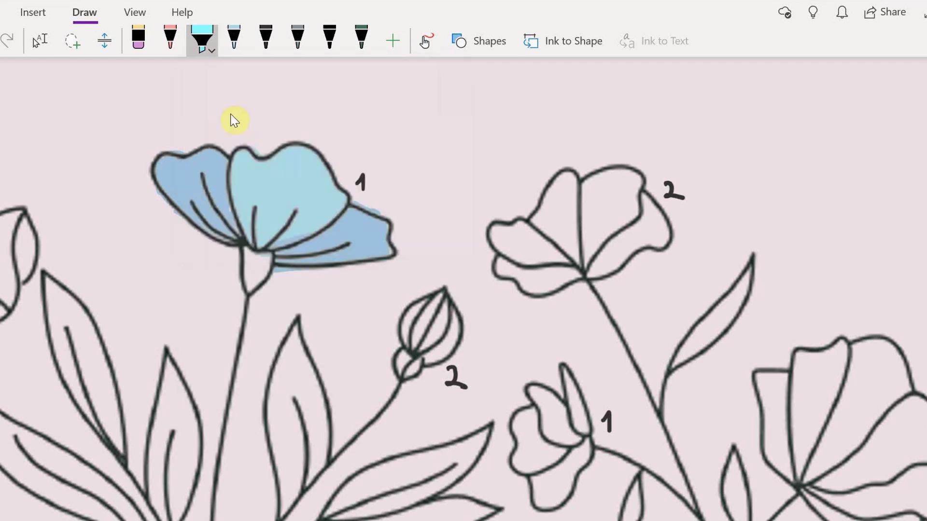
{"action": "left_click_drag", "start_coordinate": [251, 256], "coordinate": [253, 285]}
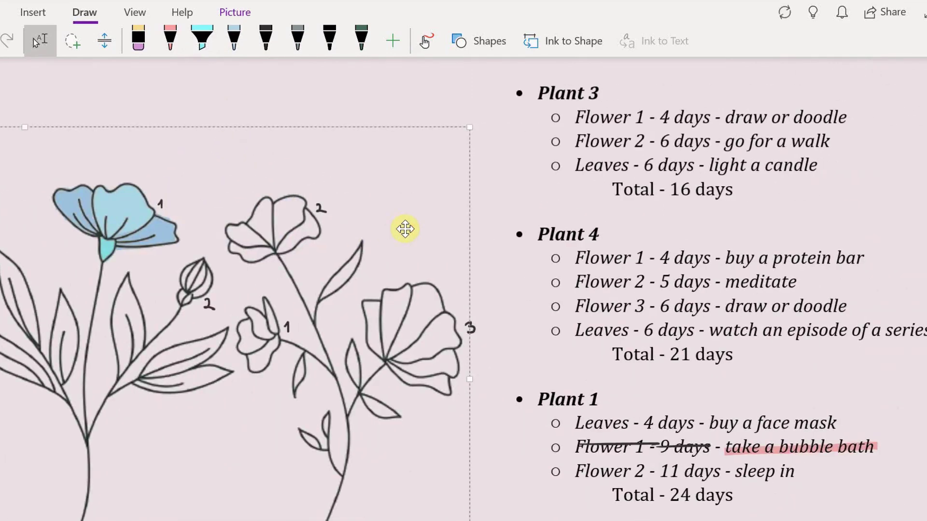
Step: Strike through "Flower 1 - 4 days" under Plant 3 in dark ink and highlight "draw or doodle" in cyan
{"action": "left_click_drag", "start_coordinate": [579, 117], "coordinate": [647, 114]}
{"action": "left_click", "coordinate": [202, 38]}
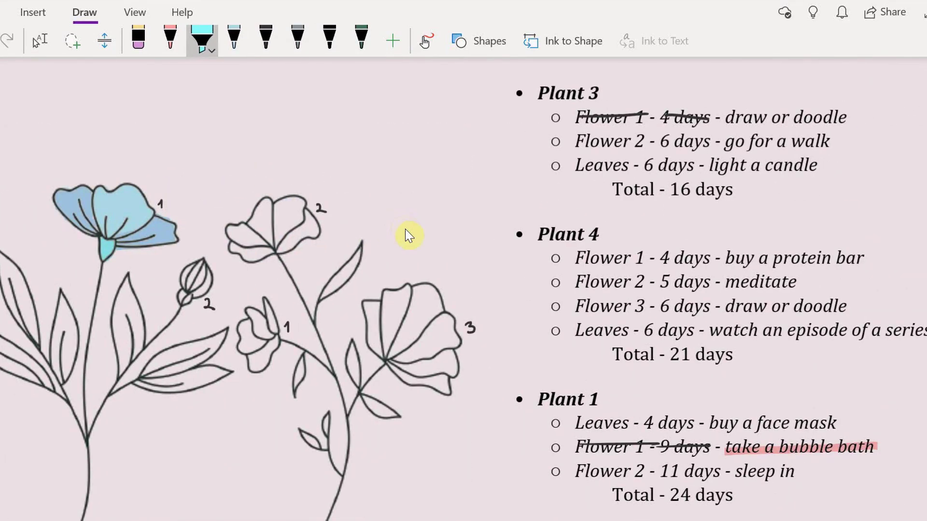
{"action": "left_click_drag", "start_coordinate": [746, 114], "coordinate": [848, 118]}
{"action": "left_click_drag", "start_coordinate": [720, 117], "coordinate": [747, 116]}
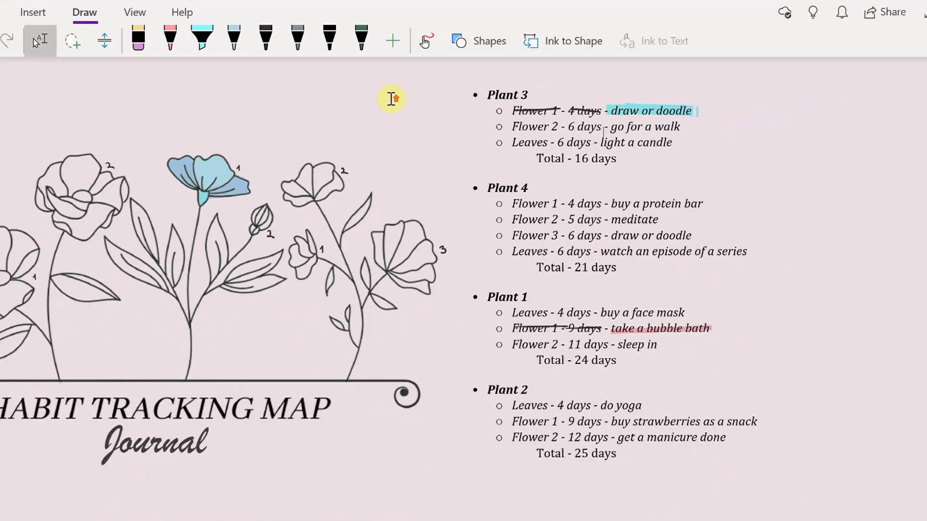
Step: Colour the middle segment of Plant 3's Flower 2 bud in lilac with the thinnest highlighter size
{"action": "scroll", "coordinate": [390, 97], "scroll_direction": "up", "scroll_amount": 5}
{"action": "scroll", "coordinate": [391, 98], "scroll_direction": "down", "scroll_amount": 3}
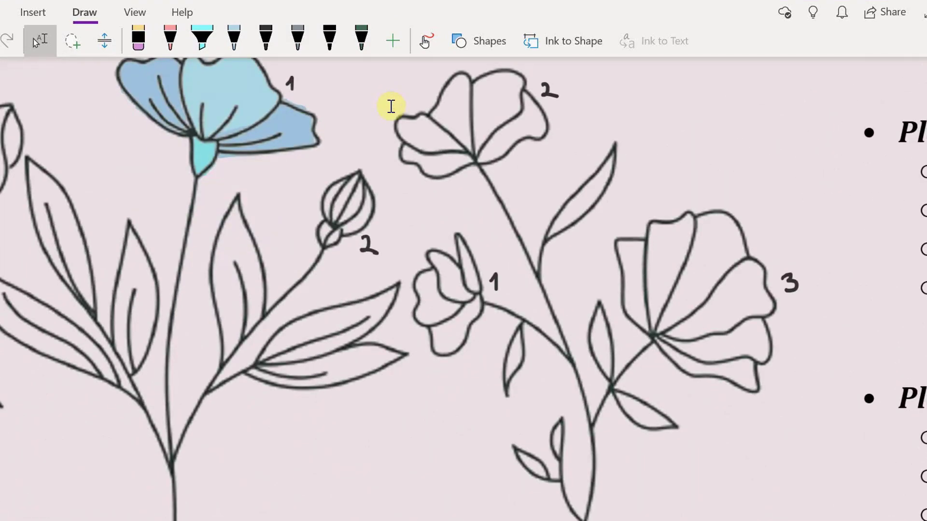
{"action": "left_click", "coordinate": [201, 40]}
{"action": "left_click", "coordinate": [202, 40]}
{"action": "left_click", "coordinate": [306, 210]}
{"action": "left_click", "coordinate": [201, 41]}
{"action": "left_click", "coordinate": [228, 109]}
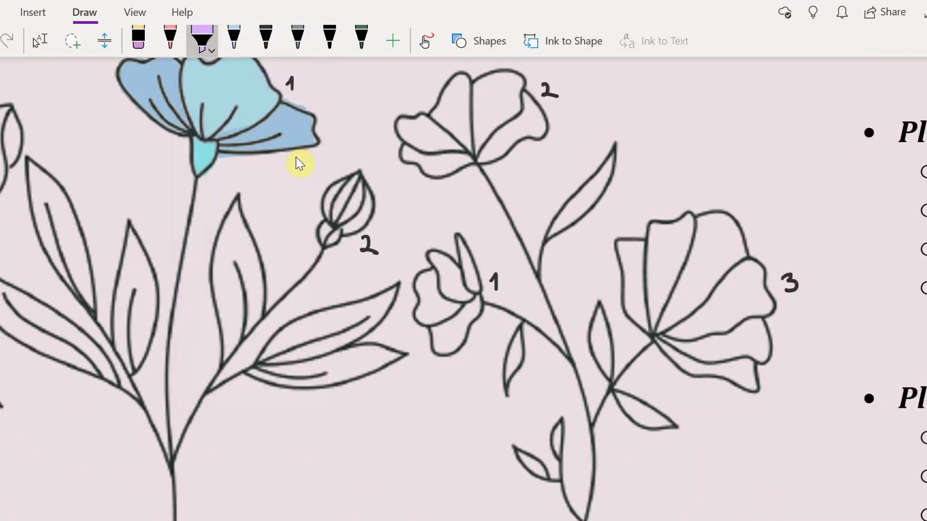
{"action": "mouse_move", "coordinate": [341, 203]}
{"action": "left_mouse_down"}
{"action": "mouse_move", "coordinate": [336, 217]}
{"action": "mouse_move", "coordinate": [357, 228]}
{"action": "left_mouse_up"}
Step: Shade the bud's right segment in darker purple and its left segment in a lighter custom purple
{"action": "left_click", "coordinate": [202, 41]}
{"action": "left_click", "coordinate": [258, 398]}
{"action": "left_click", "coordinate": [296, 157]}
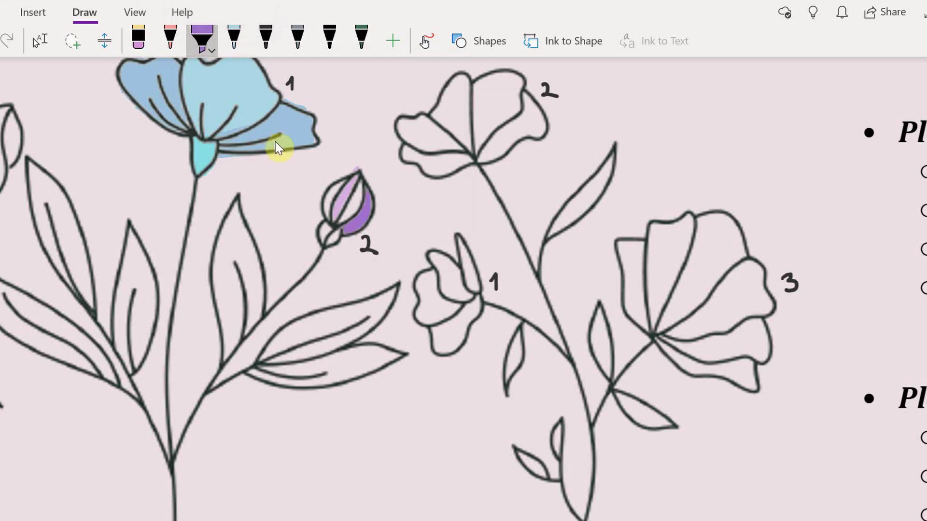
{"action": "left_click", "coordinate": [202, 39]}
{"action": "left_click", "coordinate": [261, 355]}
{"action": "left_click", "coordinate": [266, 143]}
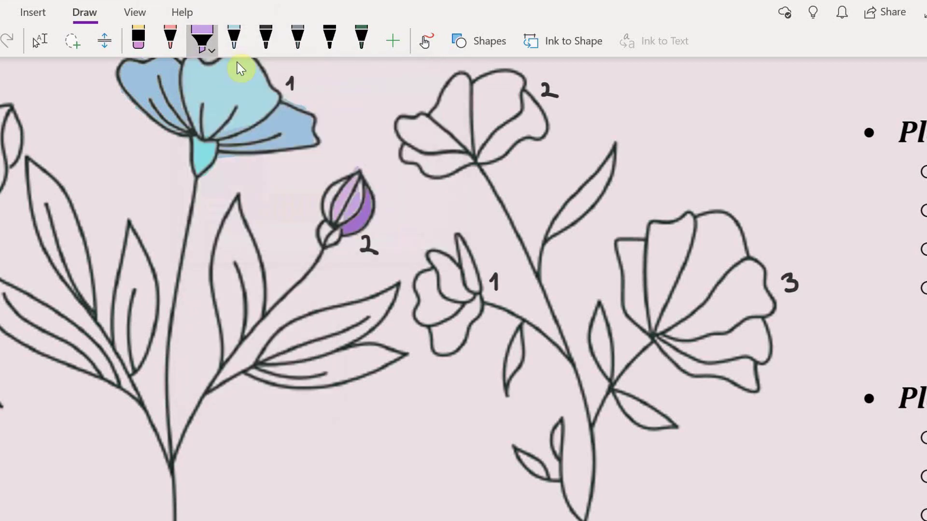
Step: Fill the left segment of Plant 3's Flower 2 bud in a muted custom purple
{"action": "left_click", "coordinate": [208, 45]}
{"action": "left_click", "coordinate": [258, 398]}
{"action": "left_click", "coordinate": [423, 223]}
{"action": "left_click", "coordinate": [395, 222]}
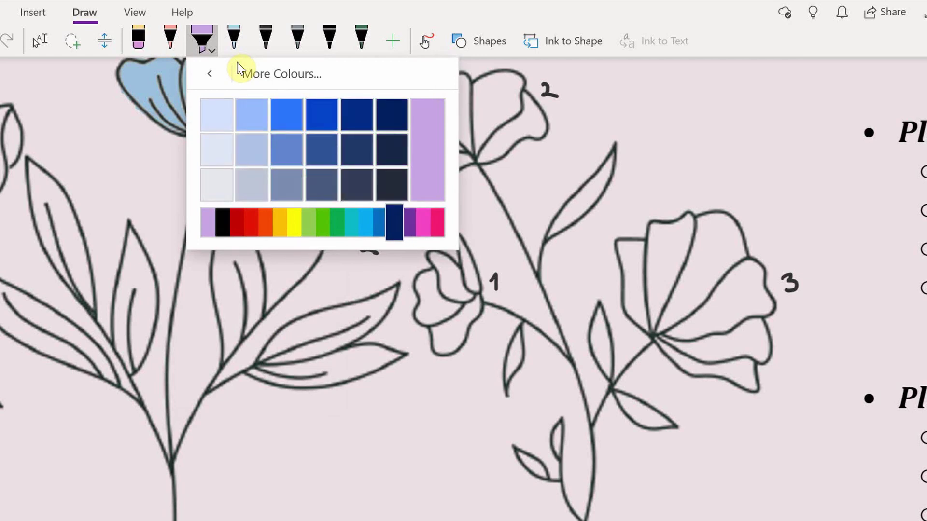
{"action": "left_click", "coordinate": [409, 223]}
{"action": "left_click", "coordinate": [286, 185]}
Step: Colour the base beneath Plant 3's Flower 2 bud in light lilac and a custom dusty pink
{"action": "left_click", "coordinate": [210, 57]}
{"action": "left_click", "coordinate": [209, 57]}
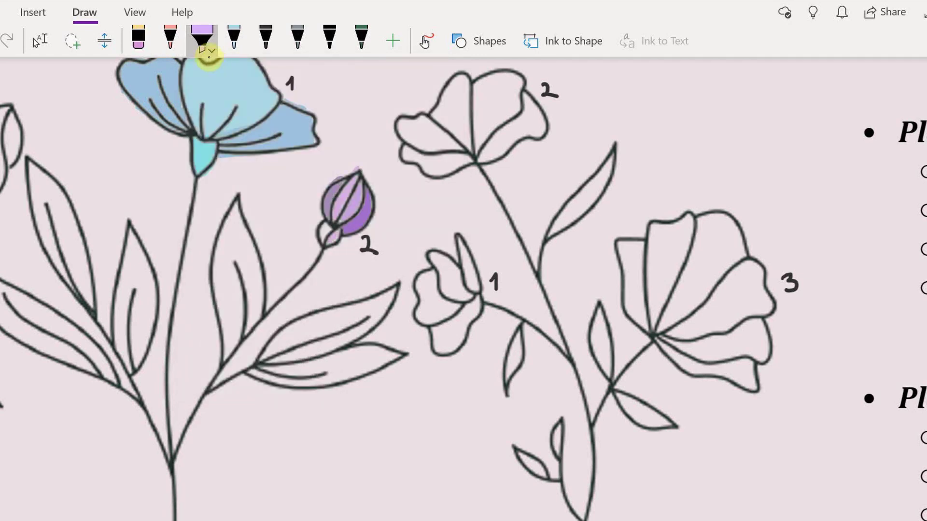
{"action": "left_click", "coordinate": [209, 54]}
{"action": "left_click", "coordinate": [258, 355]}
{"action": "left_click", "coordinate": [423, 223]}
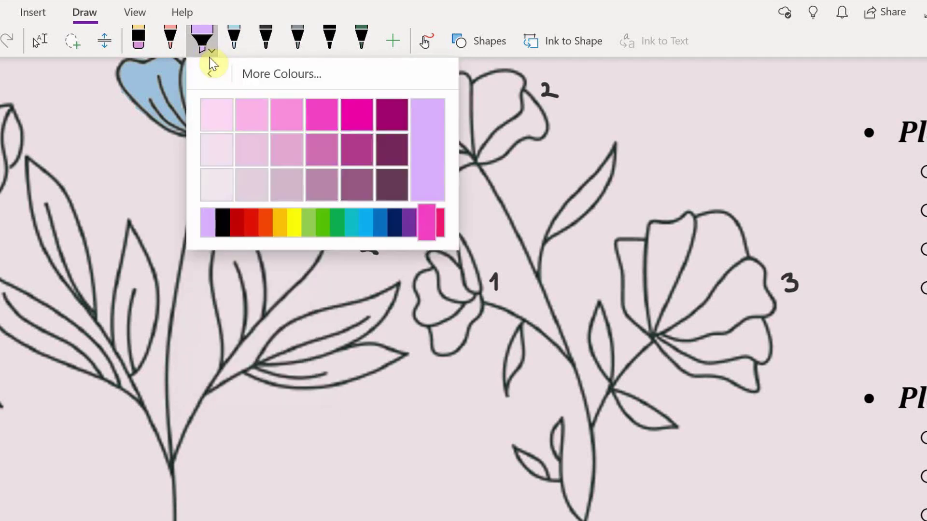
{"action": "left_click", "coordinate": [287, 184]}
{"action": "left_click", "coordinate": [287, 151]}
{"action": "key", "text": "Return"}
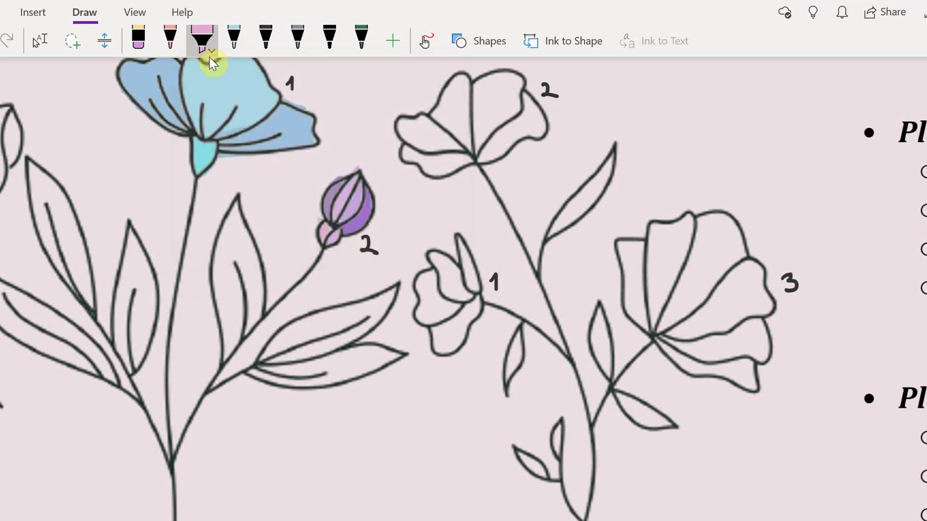
Step: Strike through "Flower 2 - 6 days" under Plant 3 in dark ink and highlight "go for a walk" in the dusty pink
{"action": "scroll", "coordinate": [689, 188], "scroll_direction": "right", "scroll_amount": 10}
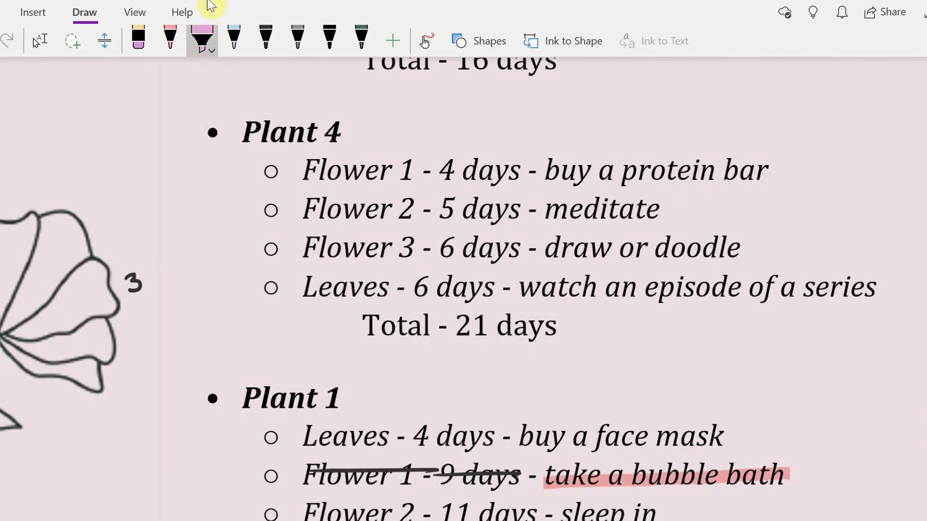
{"action": "scroll", "coordinate": [303, 99], "scroll_direction": "down", "scroll_amount": 5}
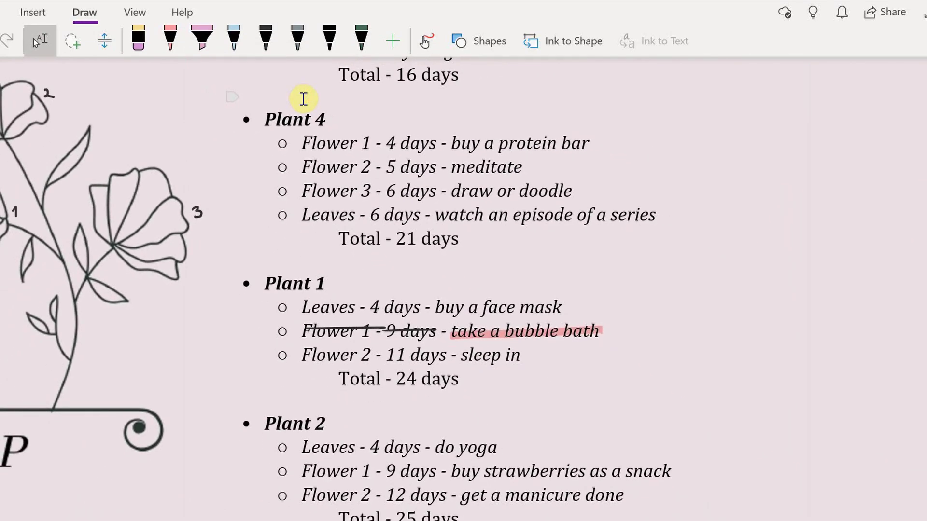
{"action": "left_click_drag", "start_coordinate": [392, 137], "coordinate": [433, 143]}
{"action": "key", "text": "ctrl+z"}
{"action": "scroll", "coordinate": [302, 99], "scroll_direction": "up", "scroll_amount": 3}
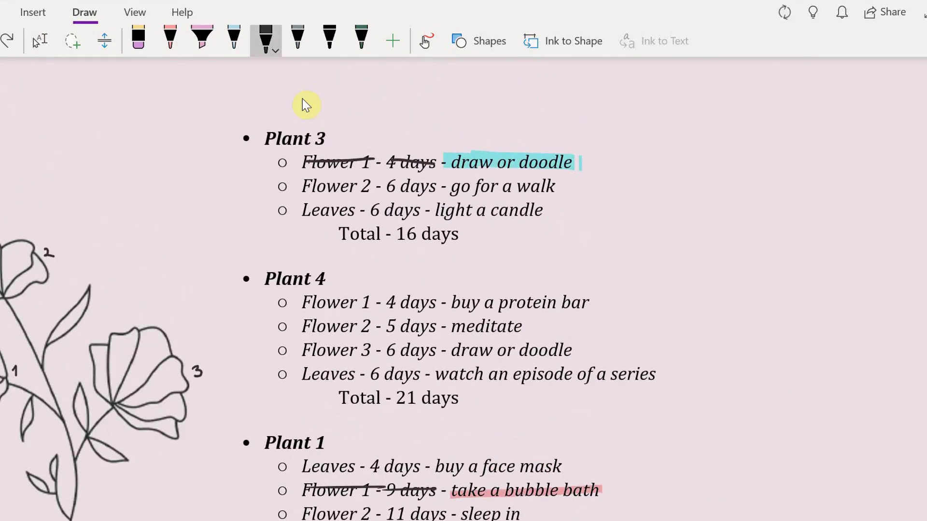
{"action": "left_click_drag", "start_coordinate": [389, 184], "coordinate": [445, 182]}
{"action": "key", "text": "ctrl+z"}
{"action": "left_click_drag", "start_coordinate": [385, 186], "coordinate": [437, 182]}
{"action": "left_click_drag", "start_coordinate": [309, 184], "coordinate": [385, 185]}
{"action": "left_click", "coordinate": [202, 40]}
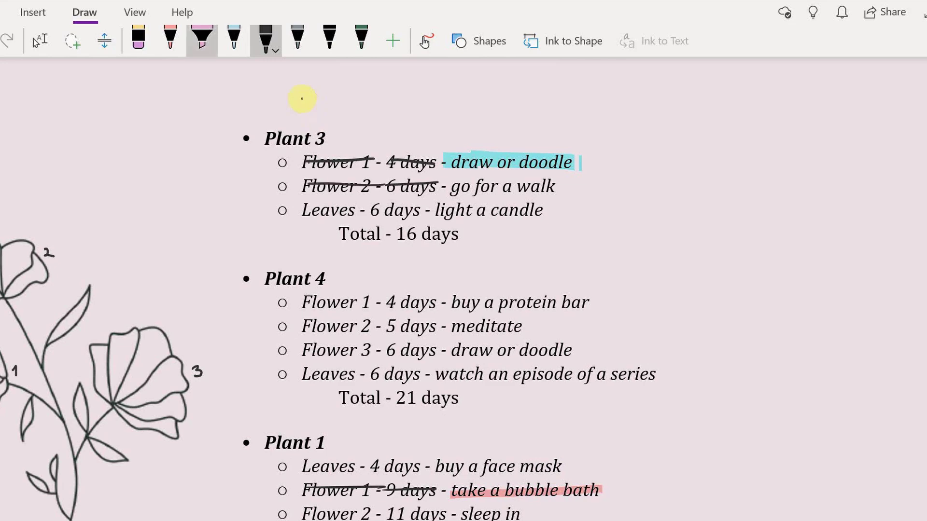
{"action": "left_click_drag", "start_coordinate": [452, 186], "coordinate": [555, 185]}
Step: Fill Plant 3's upper-left leaf in the light green preset highlighter colour
{"action": "scroll", "coordinate": [302, 98], "scroll_direction": "left", "scroll_amount": 6}
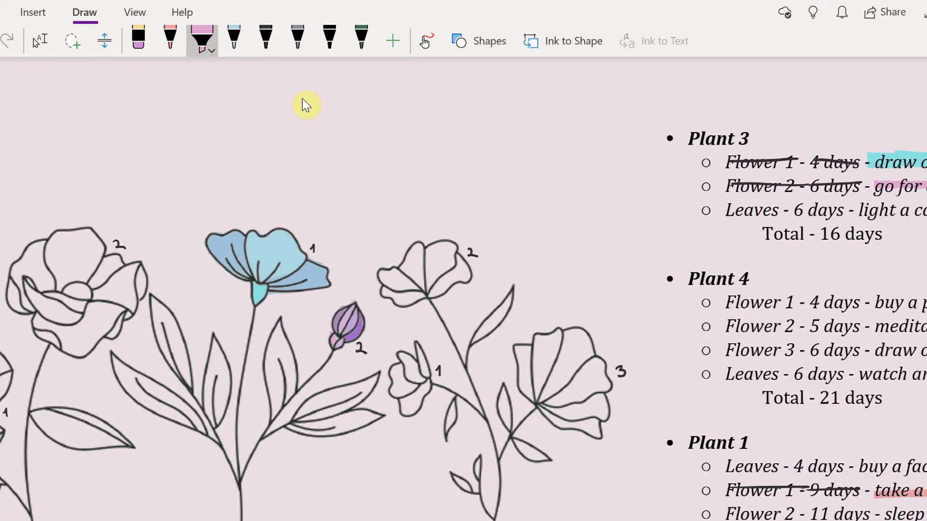
{"action": "scroll", "coordinate": [302, 98], "scroll_direction": "up", "scroll_amount": 4}
{"action": "left_click", "coordinate": [202, 41]}
{"action": "left_click", "coordinate": [243, 178]}
{"action": "mouse_move", "coordinate": [169, 239]}
{"action": "left_mouse_down"}
{"action": "mouse_move", "coordinate": [200, 349]}
{"action": "mouse_move", "coordinate": [170, 233]}
{"action": "mouse_move", "coordinate": [136, 198]}
{"action": "mouse_move", "coordinate": [175, 324]}
{"action": "left_mouse_up"}
Step: Pick a dark olive green custom highlighter colour and fill Plant 3's small leaf just left of the main stem
{"action": "left_click", "coordinate": [201, 41]}
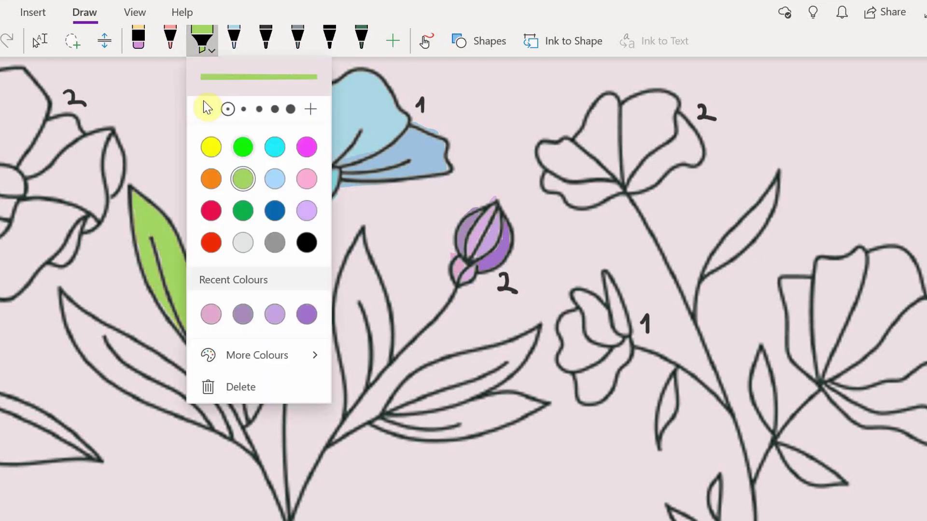
{"action": "left_click", "coordinate": [257, 355]}
{"action": "left_click", "coordinate": [356, 185]}
{"action": "mouse_move", "coordinate": [249, 328]}
{"action": "left_mouse_down"}
{"action": "mouse_move", "coordinate": [256, 407]}
{"action": "mouse_move", "coordinate": [244, 421]}
{"action": "left_mouse_up"}
{"action": "left_click_drag", "start_coordinate": [249, 349], "coordinate": [232, 422]}
{"action": "left_click_drag", "start_coordinate": [244, 323], "coordinate": [237, 394]}
{"action": "left_click_drag", "start_coordinate": [240, 307], "coordinate": [229, 366]}
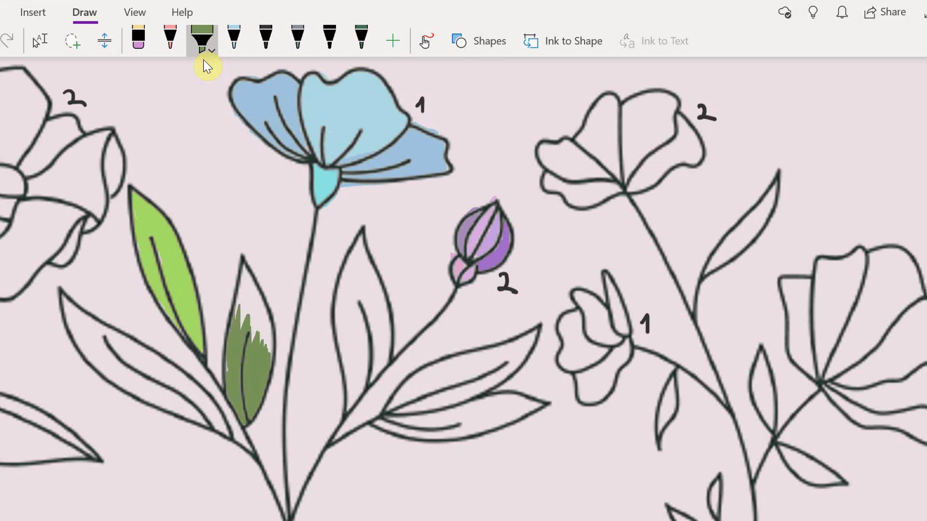
{"action": "left_click_drag", "start_coordinate": [261, 304], "coordinate": [267, 355]}
{"action": "mouse_move", "coordinate": [244, 268]}
{"action": "left_mouse_down"}
{"action": "mouse_move", "coordinate": [258, 309]}
{"action": "mouse_move", "coordinate": [248, 343]}
{"action": "left_mouse_up"}
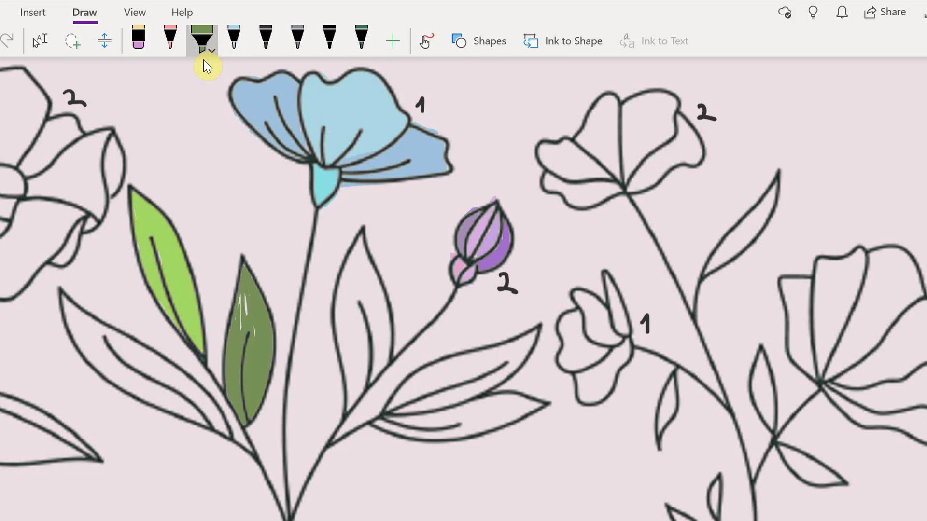
Step: Fill Plant 3's lower-left leaf and the upper of its two lower-right leaves in a soft custom light green
{"action": "left_click", "coordinate": [204, 56]}
{"action": "left_click", "coordinate": [248, 356]}
{"action": "left_click", "coordinate": [285, 149]}
{"action": "mouse_move", "coordinate": [170, 374]}
{"action": "left_mouse_down"}
{"action": "mouse_move", "coordinate": [223, 428]}
{"action": "mouse_move", "coordinate": [145, 377]}
{"action": "mouse_move", "coordinate": [118, 344]}
{"action": "left_mouse_up"}
{"action": "mouse_move", "coordinate": [138, 393]}
{"action": "left_mouse_down"}
{"action": "mouse_move", "coordinate": [72, 309]}
{"action": "mouse_move", "coordinate": [96, 360]}
{"action": "left_mouse_up"}
{"action": "left_click_drag", "start_coordinate": [72, 322], "coordinate": [116, 381]}
{"action": "left_click_drag", "start_coordinate": [511, 348], "coordinate": [483, 382]}
{"action": "mouse_move", "coordinate": [531, 333]}
{"action": "left_mouse_down"}
{"action": "mouse_move", "coordinate": [483, 367]}
{"action": "mouse_move", "coordinate": [410, 395]}
{"action": "left_mouse_up"}
{"action": "left_click_drag", "start_coordinate": [478, 369], "coordinate": [415, 405]}
{"action": "left_click_drag", "start_coordinate": [498, 382], "coordinate": [401, 410]}
Step: Fill Plant 3's upright leaf just right of the main stem in a greyish custom green
{"action": "left_click", "coordinate": [203, 48]}
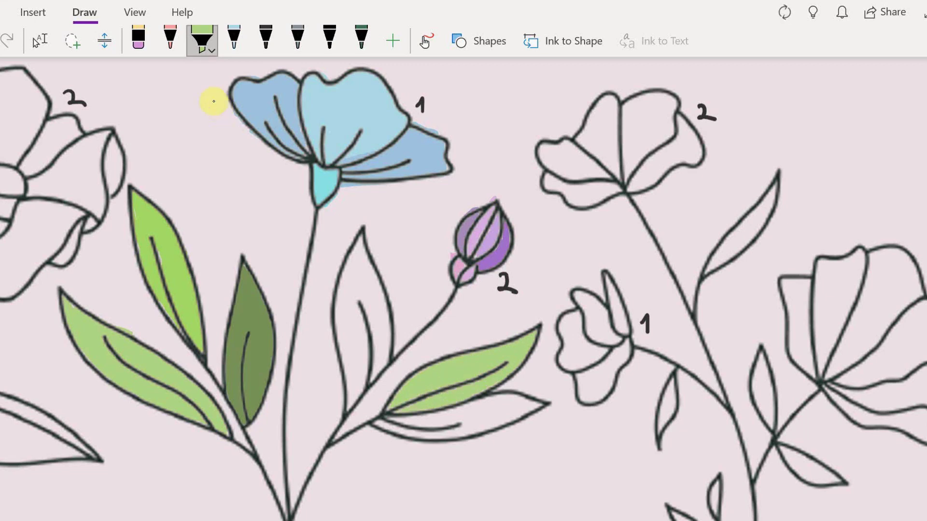
{"action": "left_click", "coordinate": [321, 184]}
{"action": "left_click_drag", "start_coordinate": [362, 278], "coordinate": [374, 338]}
{"action": "mouse_move", "coordinate": [379, 300]}
{"action": "left_mouse_down"}
{"action": "mouse_move", "coordinate": [379, 377]}
{"action": "mouse_move", "coordinate": [345, 338]}
{"action": "left_mouse_up"}
{"action": "left_click_drag", "start_coordinate": [360, 251], "coordinate": [343, 314]}
{"action": "mouse_move", "coordinate": [364, 244]}
{"action": "left_mouse_down"}
{"action": "mouse_move", "coordinate": [377, 292]}
{"action": "mouse_move", "coordinate": [345, 369]}
{"action": "left_mouse_up"}
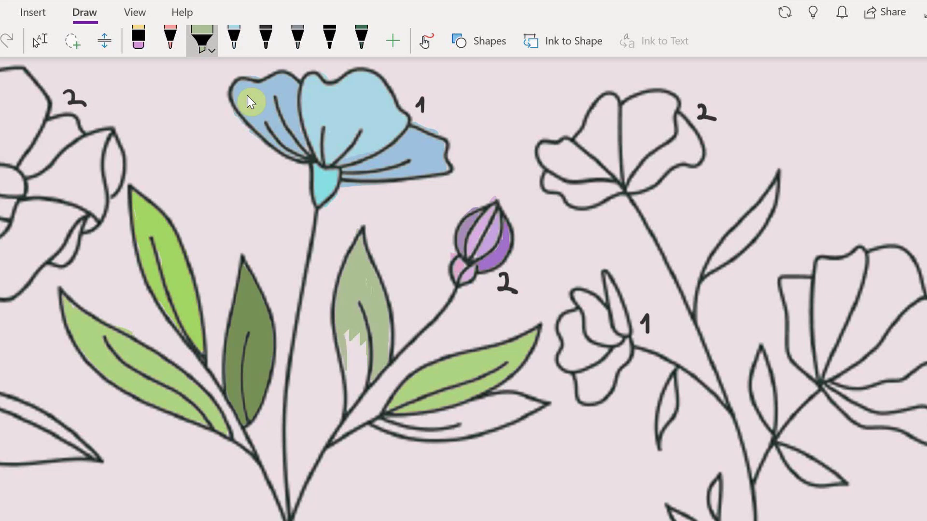
{"action": "mouse_move", "coordinate": [357, 333]}
{"action": "left_mouse_down"}
{"action": "mouse_move", "coordinate": [362, 408]}
{"action": "mouse_move", "coordinate": [357, 386]}
{"action": "left_mouse_up"}
Step: Fill the lowest right leaf of Plant 3 in a medium custom olive green
{"action": "left_click", "coordinate": [203, 48]}
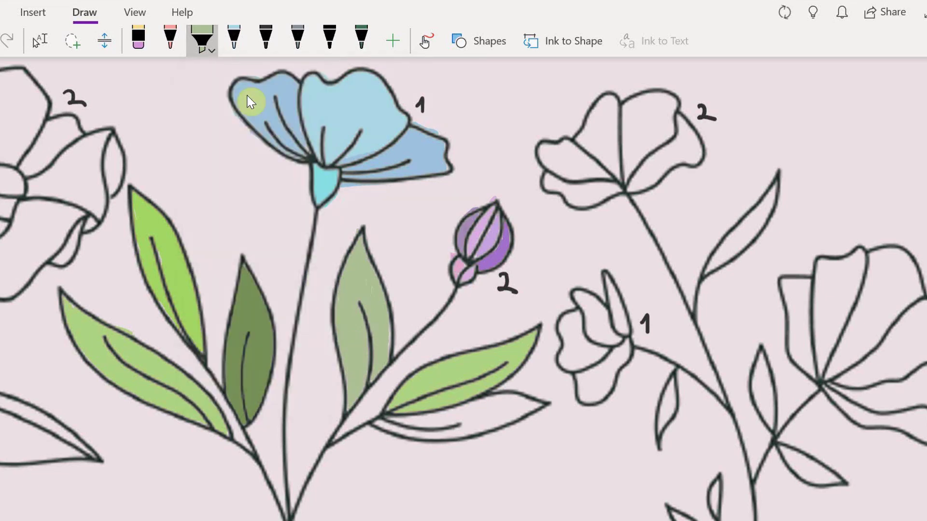
{"action": "left_click", "coordinate": [202, 41]}
{"action": "left_click", "coordinate": [257, 356]}
{"action": "left_click", "coordinate": [356, 114]}
{"action": "mouse_move", "coordinate": [507, 405]}
{"action": "left_mouse_down"}
{"action": "mouse_move", "coordinate": [456, 425]}
{"action": "mouse_move", "coordinate": [374, 430]}
{"action": "mouse_move", "coordinate": [462, 435]}
{"action": "left_mouse_up"}
{"action": "left_click_drag", "start_coordinate": [507, 418], "coordinate": [525, 401]}
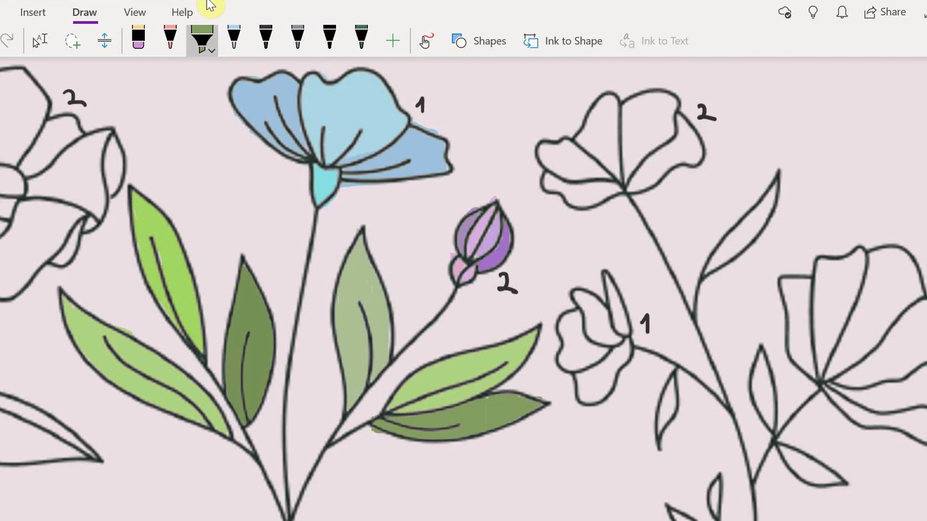
Step: Strike through "Leaves - 6 days" under Plant 3, highlight "light a candle" in olive green and circle the "16 days" total
{"action": "scroll", "coordinate": [311, 213], "scroll_direction": "down", "scroll_amount": 5}
{"action": "scroll", "coordinate": [312, 214], "scroll_direction": "up", "scroll_amount": 3}
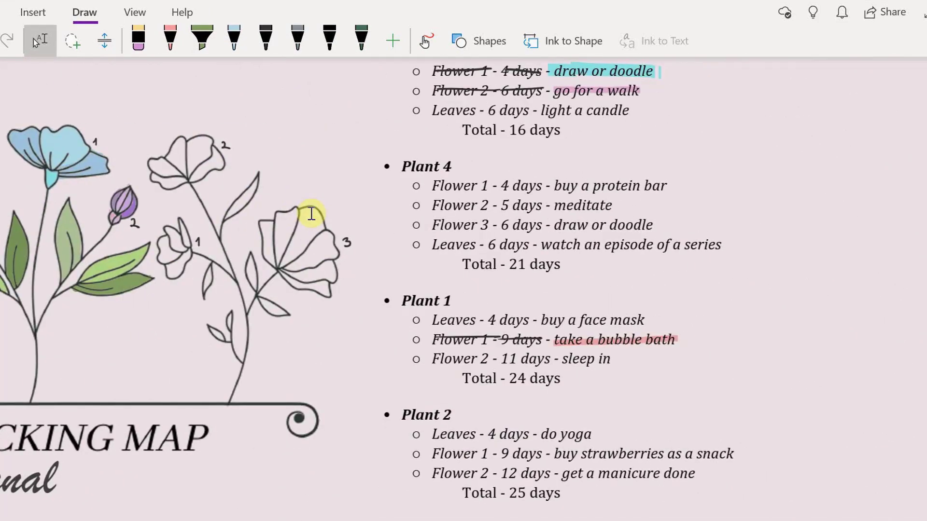
{"action": "scroll", "coordinate": [311, 214], "scroll_direction": "up", "scroll_amount": 3}
{"action": "left_click", "coordinate": [202, 41]}
{"action": "left_click", "coordinate": [265, 40]}
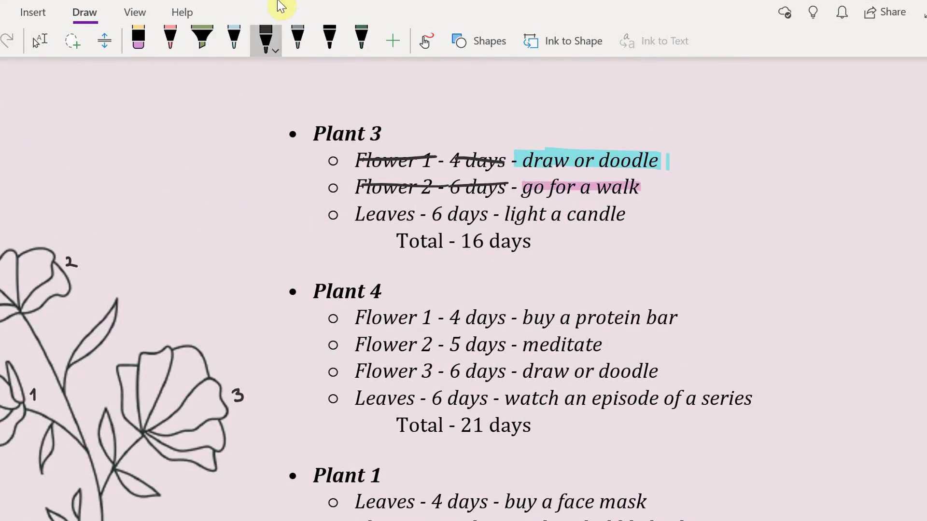
{"action": "left_click_drag", "start_coordinate": [349, 216], "coordinate": [440, 211]}
{"action": "left_click", "coordinate": [202, 41]}
{"action": "mouse_move", "coordinate": [627, 215]}
{"action": "left_mouse_down"}
{"action": "mouse_move", "coordinate": [507, 217]}
{"action": "mouse_move", "coordinate": [502, 254]}
{"action": "mouse_move", "coordinate": [486, 231]}
{"action": "left_mouse_up"}
{"action": "double_click", "coordinate": [265, 40]}
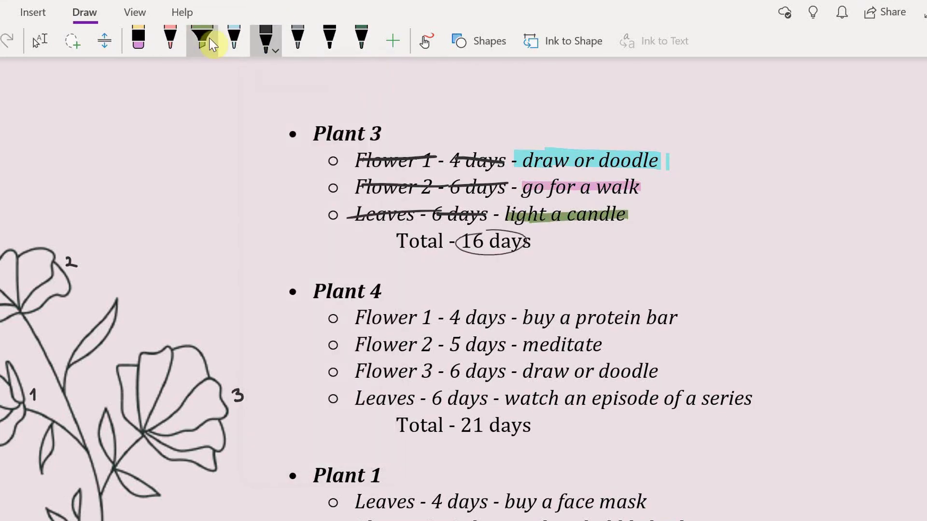
Step: Change the page background colour to white
{"action": "scroll", "coordinate": [215, 173], "scroll_direction": "down", "scroll_amount": 4}
{"action": "scroll", "coordinate": [215, 173], "scroll_direction": "up", "scroll_amount": 3}
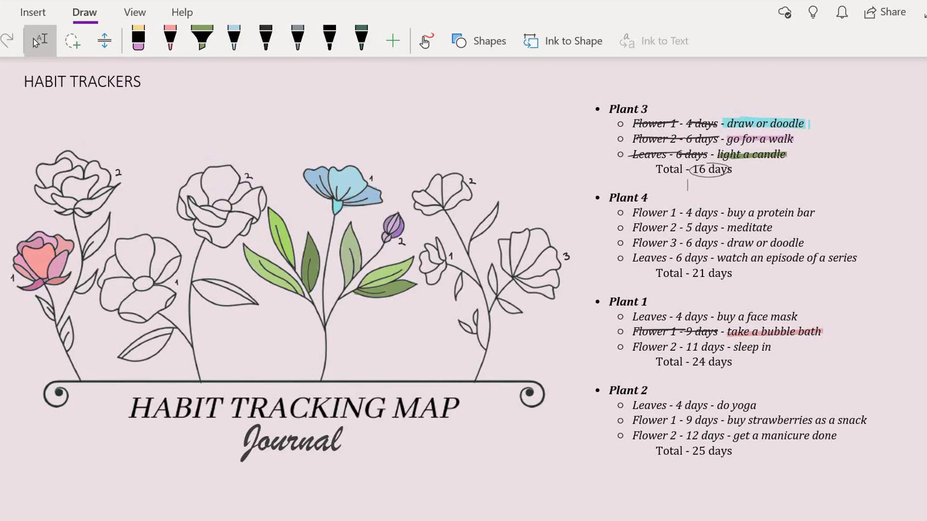
{"action": "left_click", "coordinate": [134, 12]}
{"action": "left_click", "coordinate": [346, 57]}
{"action": "left_click", "coordinate": [338, 77]}
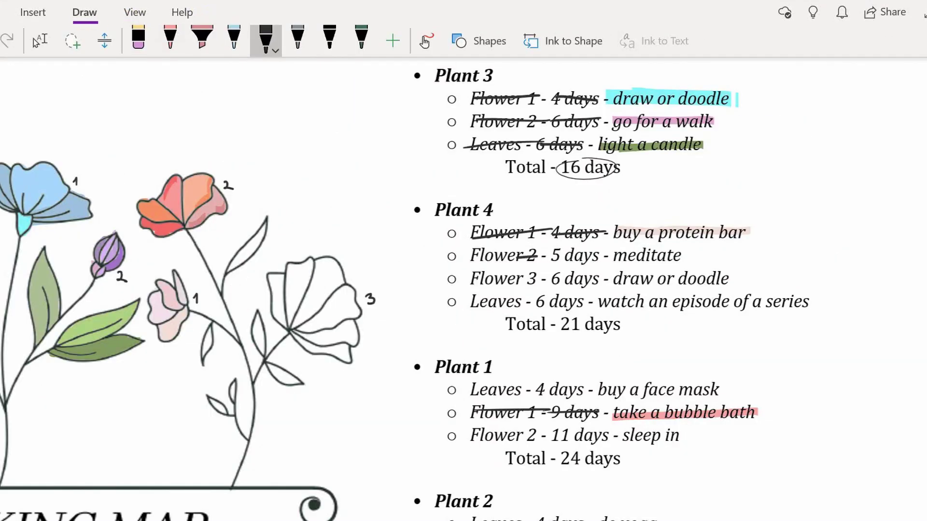
Step: Strike through "Flower 2 - 5 days" under Plant 4 in dark ink and highlight "meditate" in red
{"action": "left_click_drag", "start_coordinate": [471, 256], "coordinate": [536, 255]}
{"action": "left_click_drag", "start_coordinate": [545, 258], "coordinate": [600, 255]}
{"action": "left_click", "coordinate": [202, 40]}
{"action": "left_click_drag", "start_coordinate": [679, 255], "coordinate": [614, 255]}
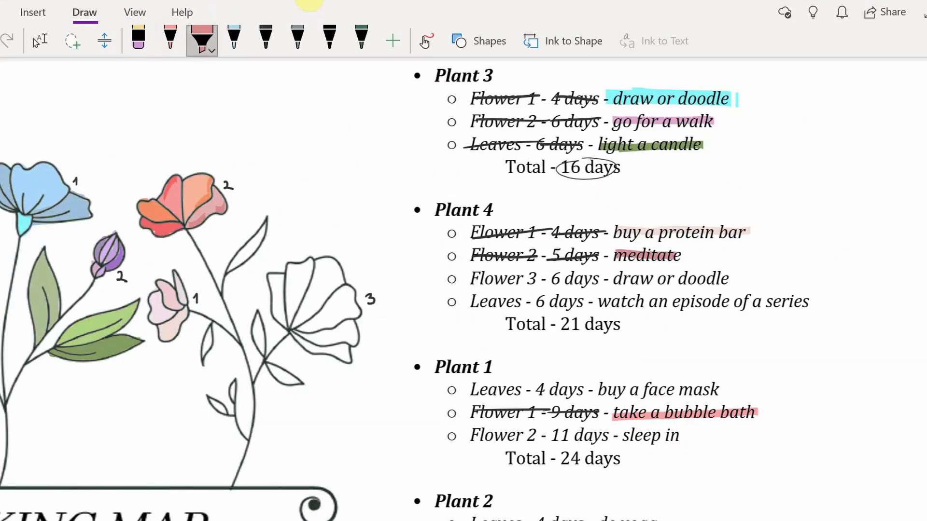
Step: Colour two upper petals of Plant 4's Flower 3, one in light pink and one in a darker custom pink
{"action": "left_click", "coordinate": [202, 41]}
{"action": "left_click", "coordinate": [306, 211]}
{"action": "mouse_move", "coordinate": [304, 273]}
{"action": "left_mouse_down"}
{"action": "mouse_move", "coordinate": [293, 316]}
{"action": "mouse_move", "coordinate": [291, 267]}
{"action": "left_mouse_up"}
{"action": "left_click", "coordinate": [202, 40]}
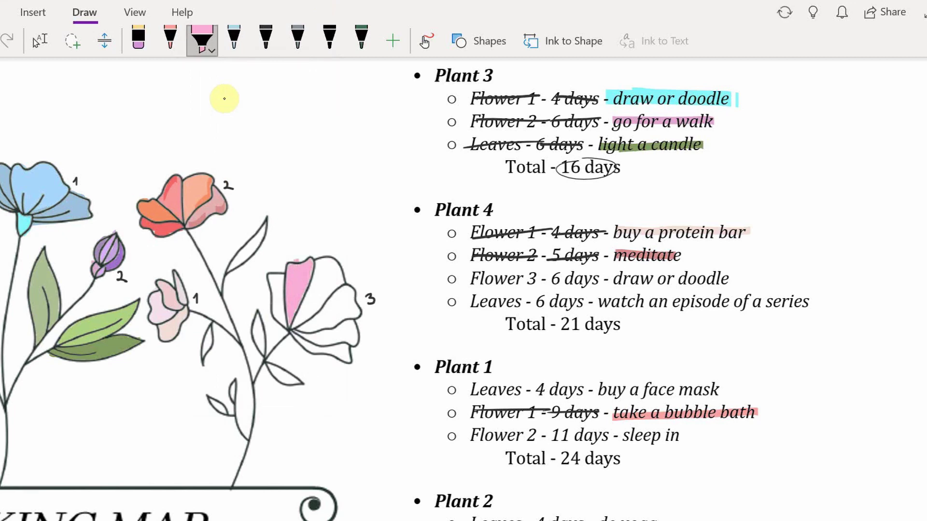
{"action": "left_click", "coordinate": [259, 355]}
{"action": "left_click", "coordinate": [286, 151]}
{"action": "mouse_move", "coordinate": [311, 289]}
{"action": "left_mouse_down"}
{"action": "mouse_move", "coordinate": [333, 270]}
{"action": "mouse_move", "coordinate": [314, 283]}
{"action": "mouse_move", "coordinate": [295, 325]}
{"action": "mouse_move", "coordinate": [324, 292]}
{"action": "left_mouse_up"}
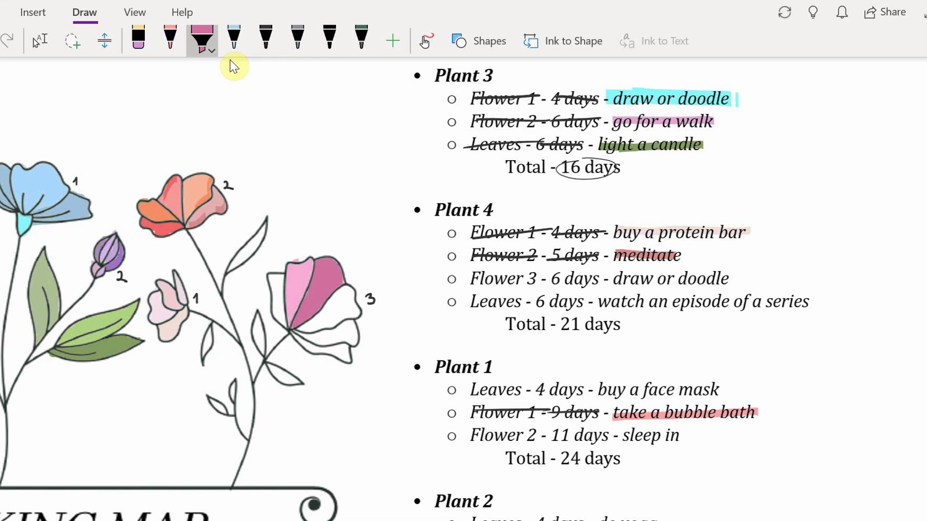
Step: Erase the pink petal fills from Plant 4's Flower 3 and the strikethroughs on its Flower 1 and Flower 2 entries
{"action": "left_click", "coordinate": [138, 41]}
{"action": "left_click_drag", "start_coordinate": [299, 289], "coordinate": [324, 294]}
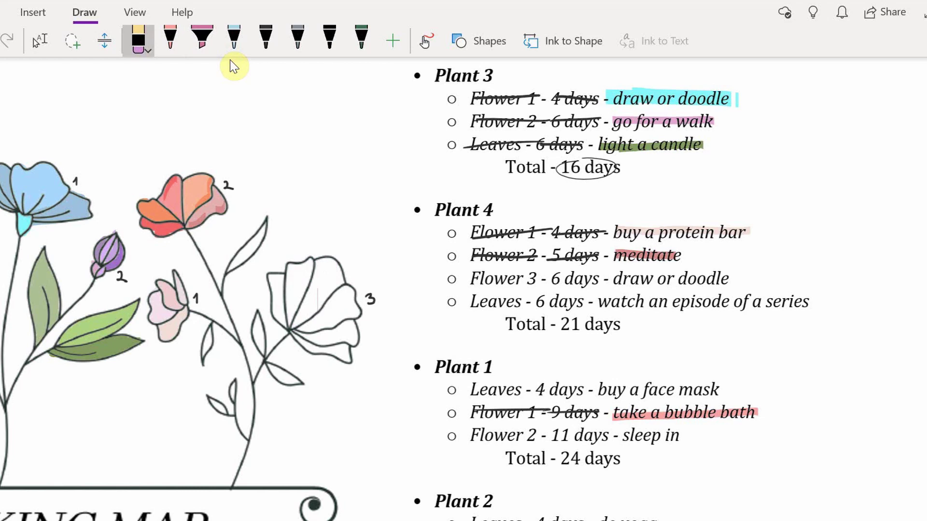
{"action": "left_click_drag", "start_coordinate": [599, 257], "coordinate": [473, 233]}
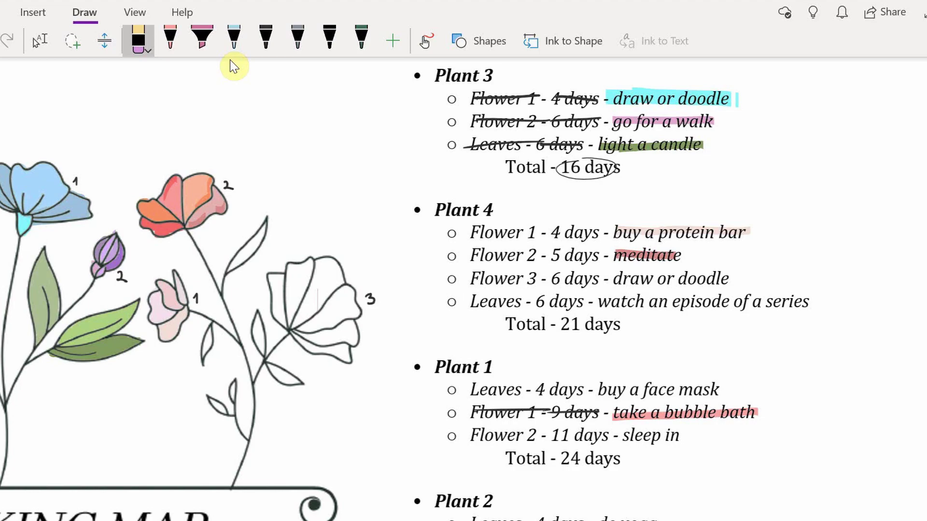
{"action": "key", "text": "Escape"}
{"action": "scroll", "coordinate": [341, 367], "scroll_direction": "down", "scroll_amount": 3}
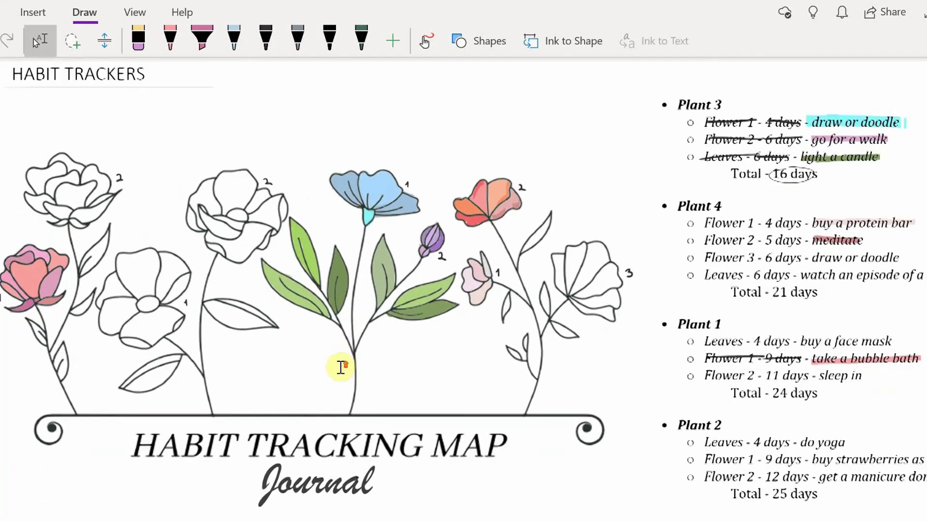
{"action": "scroll", "coordinate": [341, 368], "scroll_direction": "up", "scroll_amount": 4}
{"action": "scroll", "coordinate": [341, 368], "scroll_direction": "down", "scroll_amount": 3}
{"action": "scroll", "coordinate": [341, 368], "scroll_direction": "up", "scroll_amount": 3}
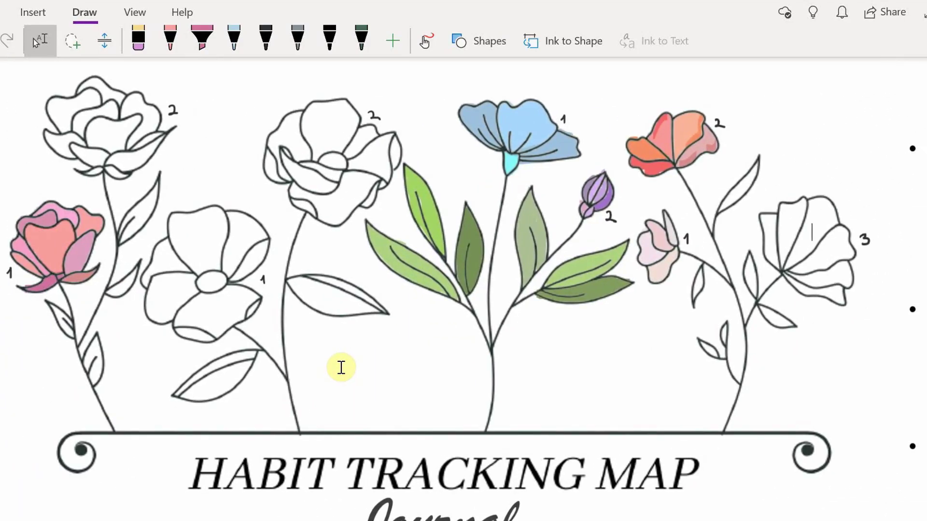